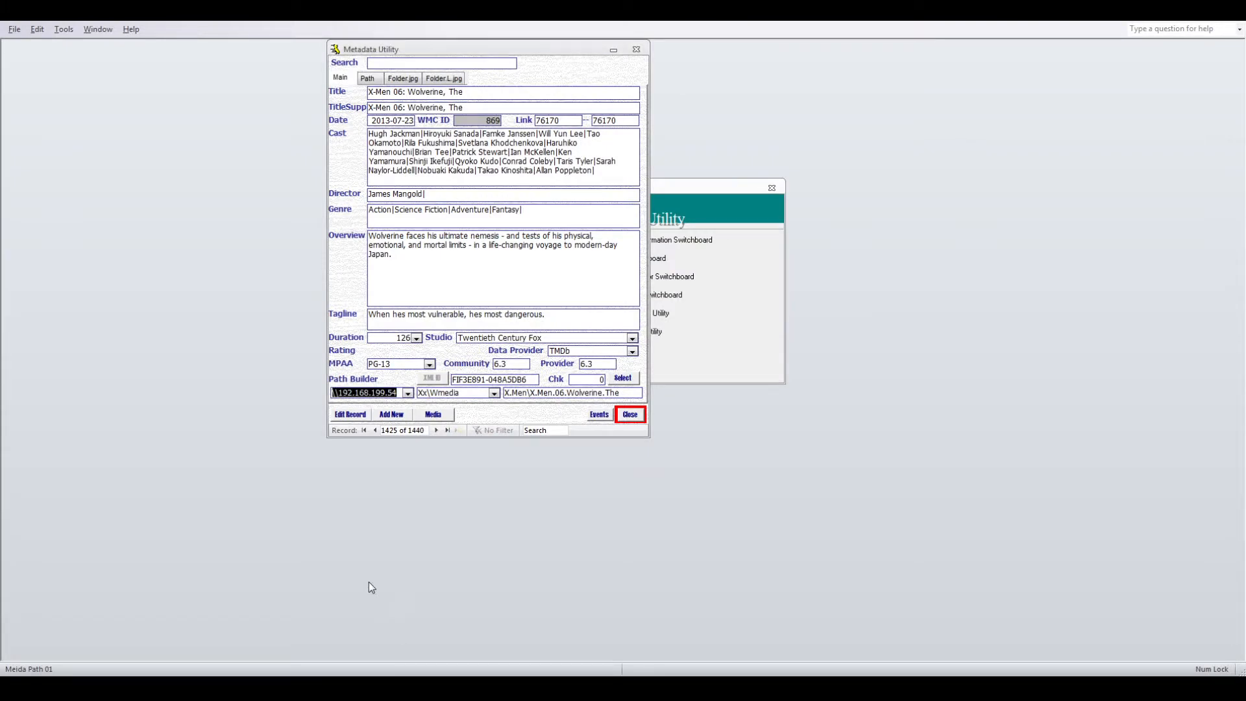
- Browse movie records from both ends of the database, stopping at Zombieland 02: Double Tap
left_click(364, 430)
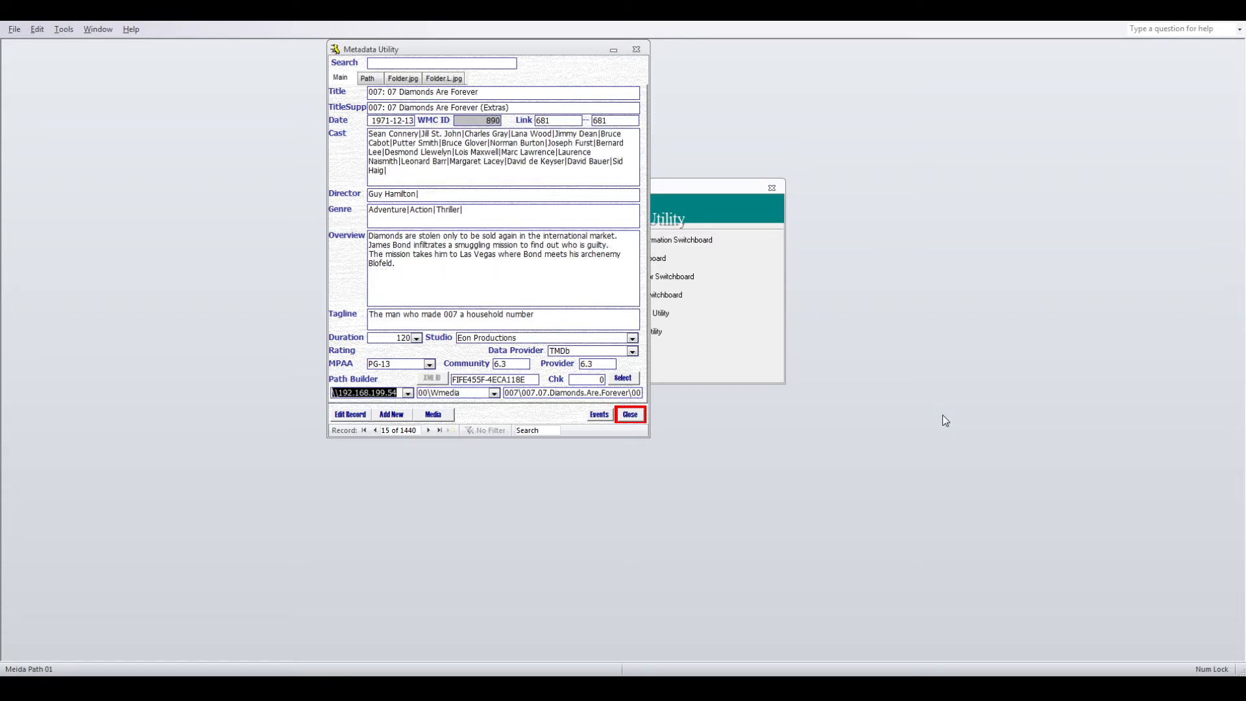
left_click(441, 430)
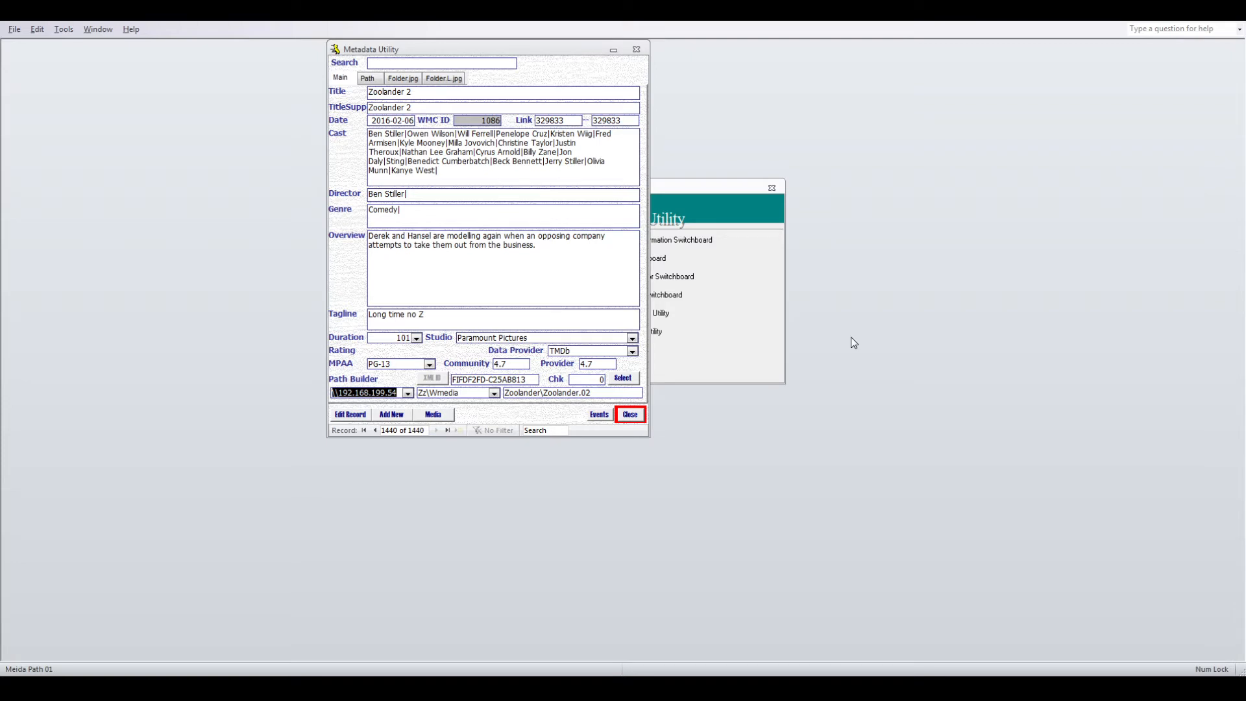
key("Page_Up")
key("Page_Up")
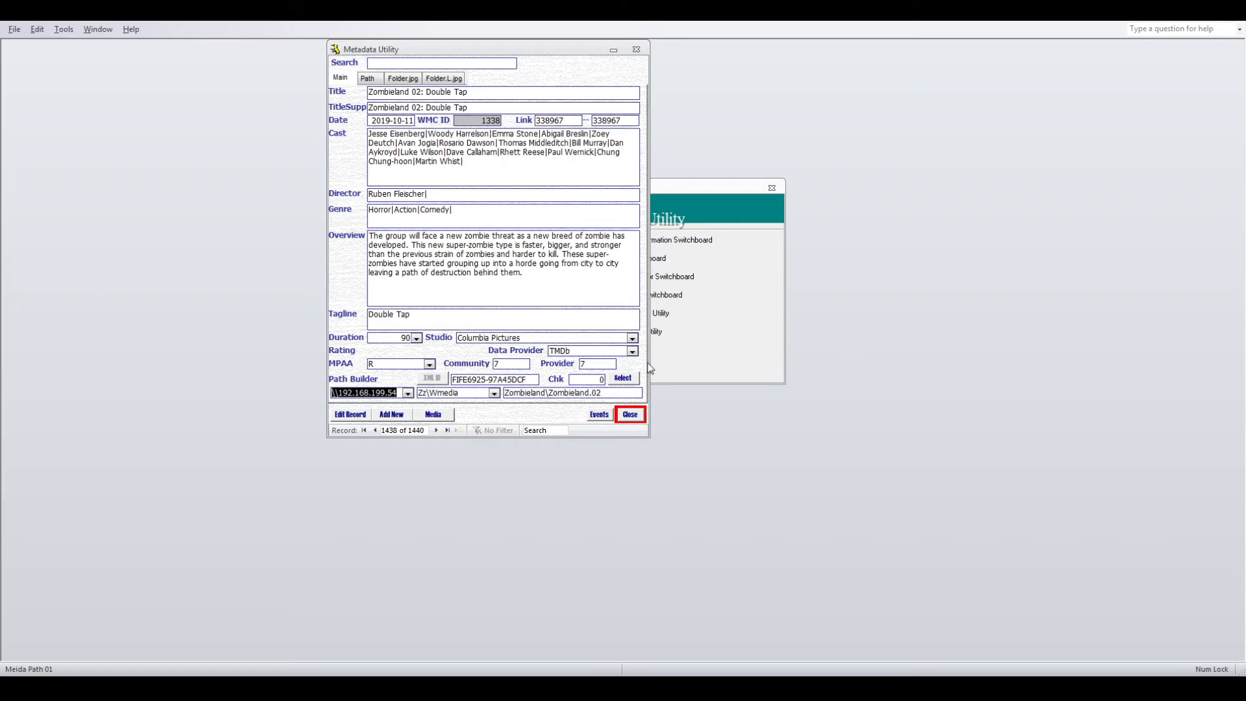
- Rename the TMDb entry in the Data Provider lookup list to "TMDb - Edited" and close the list
double_click(597, 350)
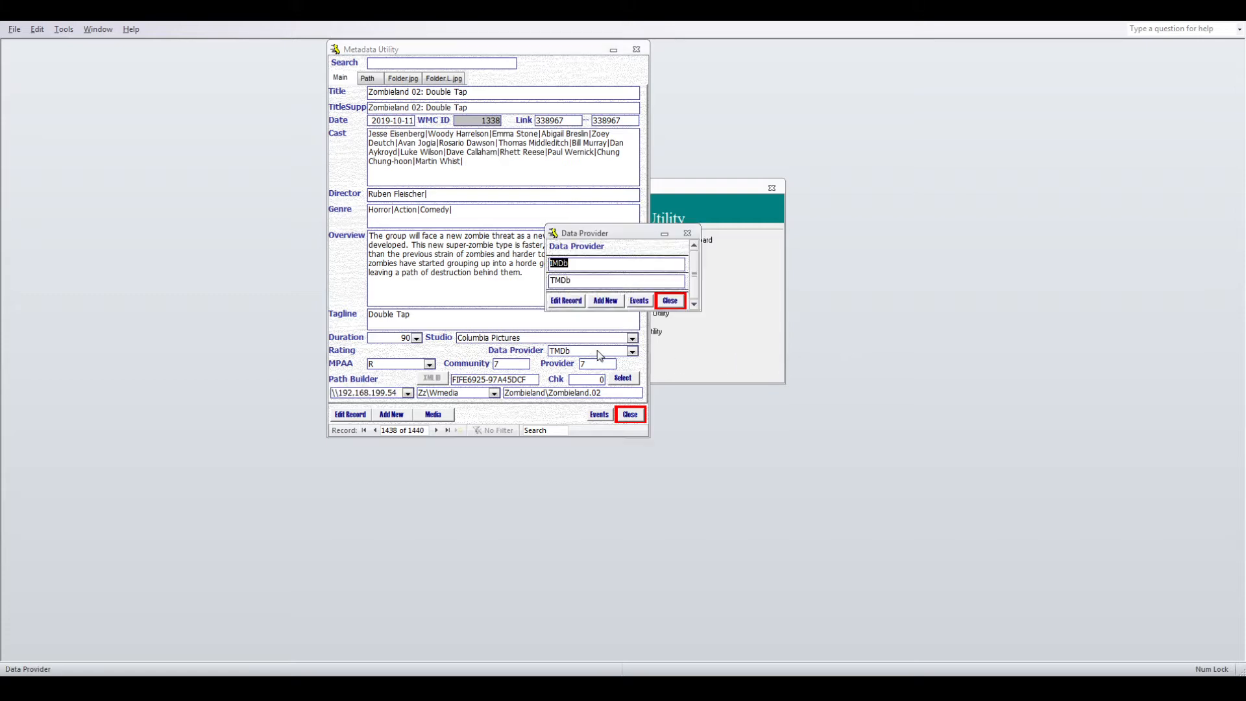
left_click_drag(615, 236, 722, 193)
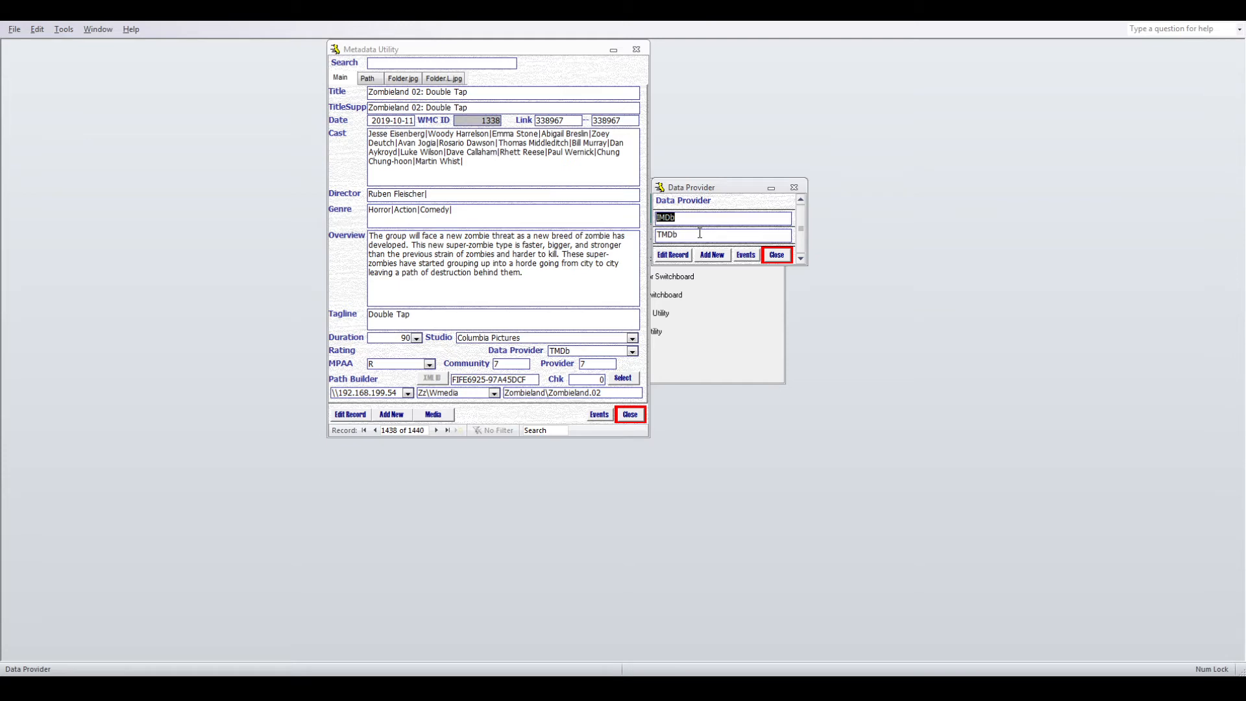
key("Down")
left_click(702, 233)
type("- Edited")
triple_click(717, 234)
double_click(717, 217)
left_click(776, 255)
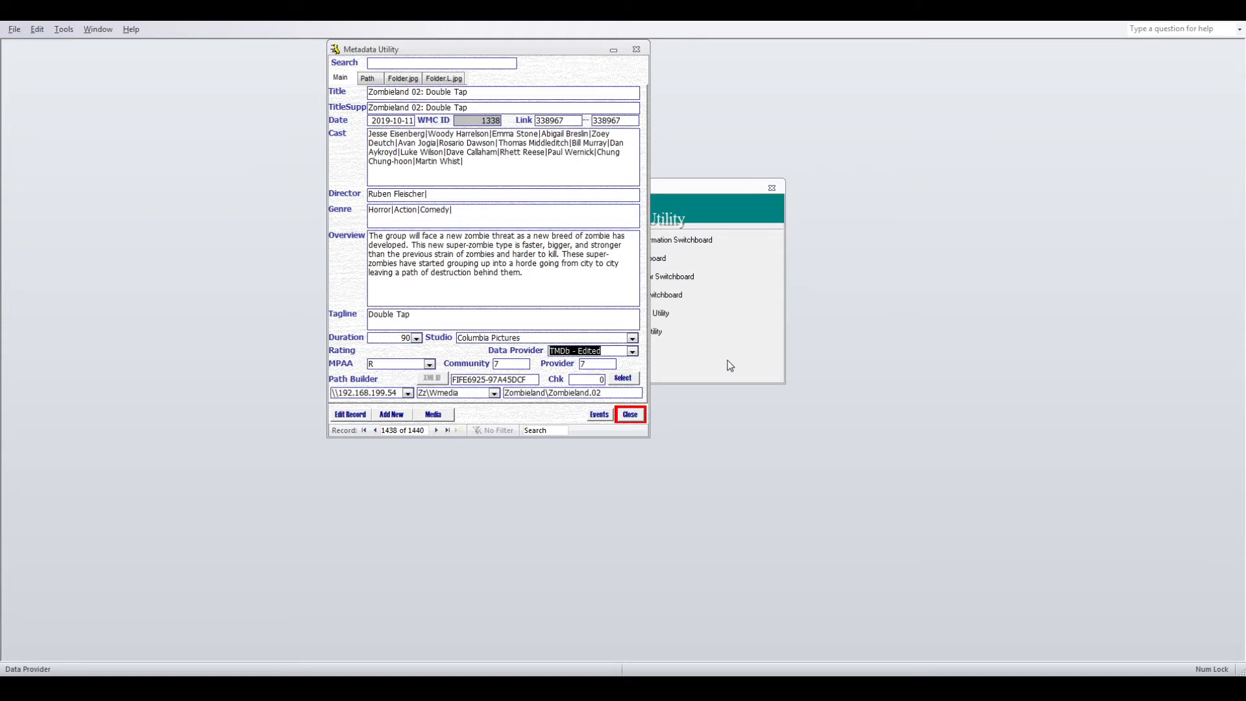
- Check the Data Provider value in the final records and from the first record through 007: 08 Live and Let Die (9x6)
left_click(435, 430)
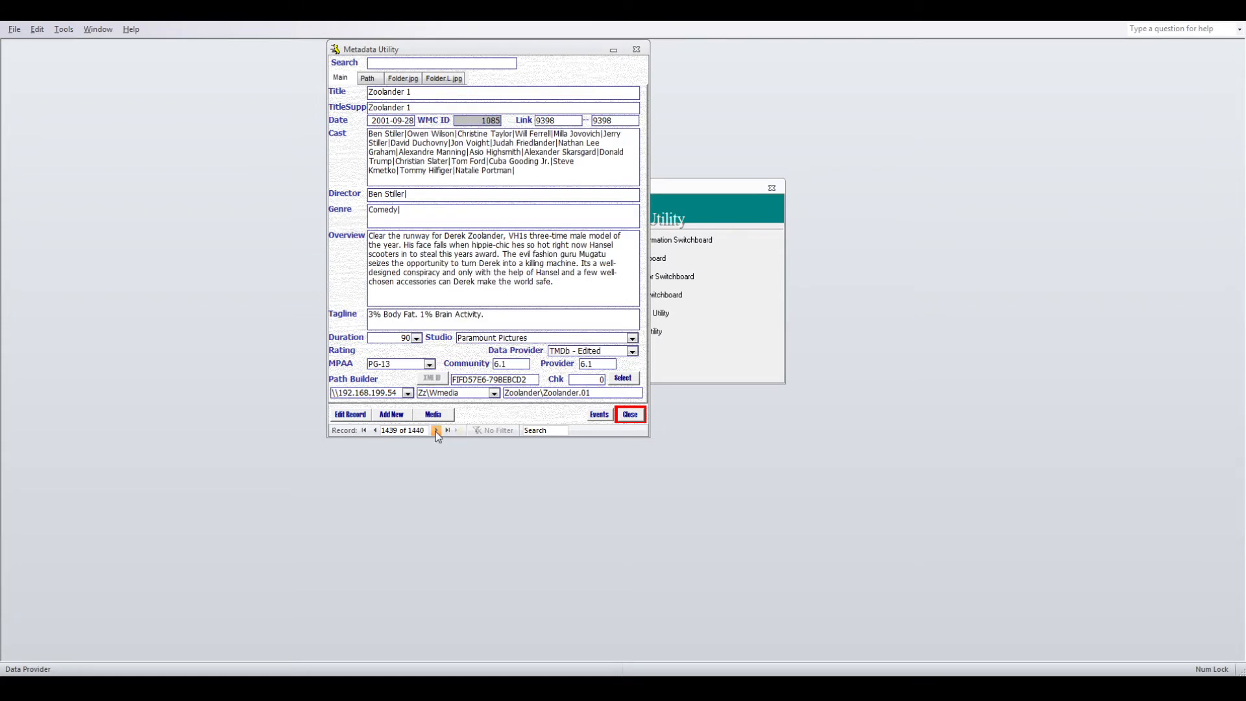
left_click(435, 431)
left_click(365, 431)
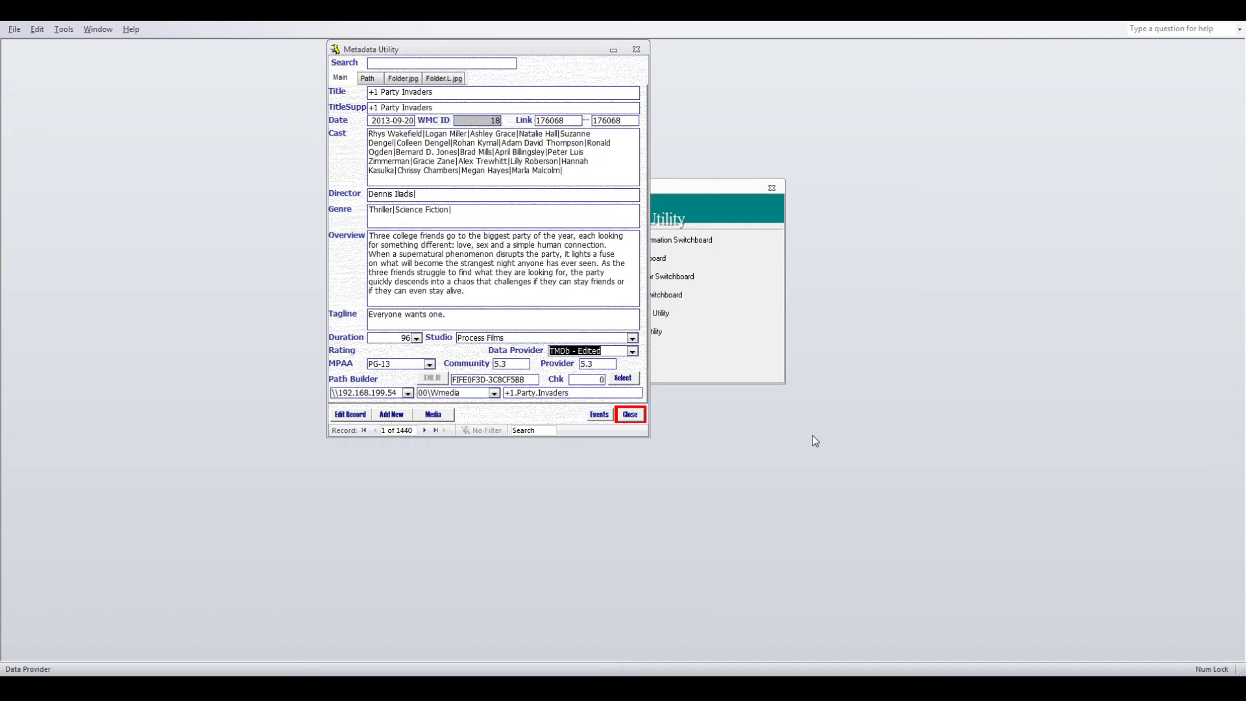
key("Page_Down")
key("Page_Down")
key("Page_Down")
key("Page_Down")
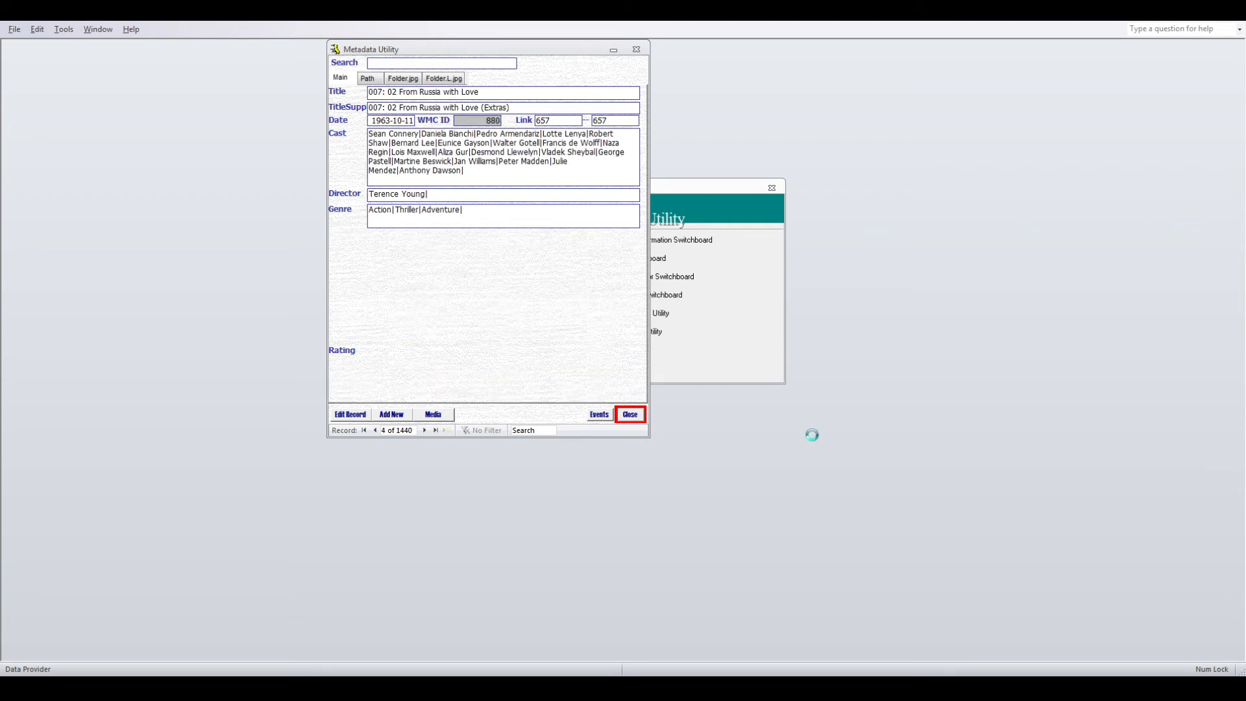
key("Page_Down")
key("Page_Down")
key("Page_Down")
key("Page_Down")
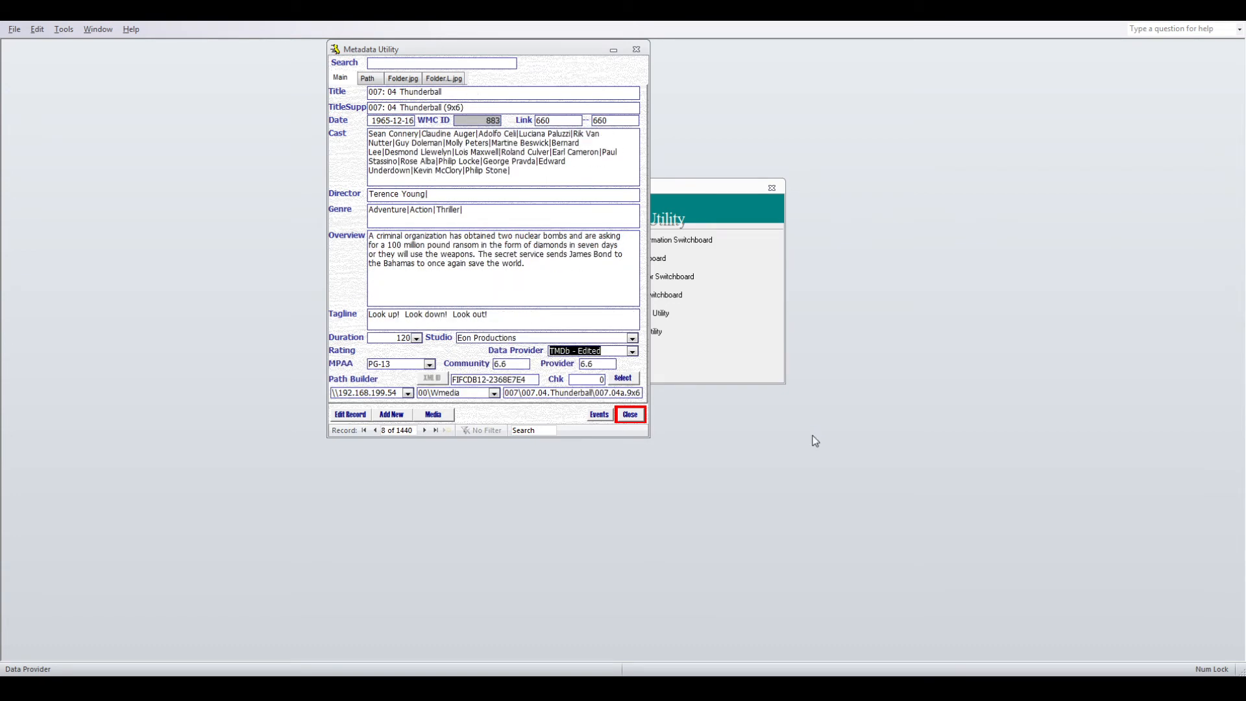
key("Page_Down")
key("Page_Down")
key("Page_Down")
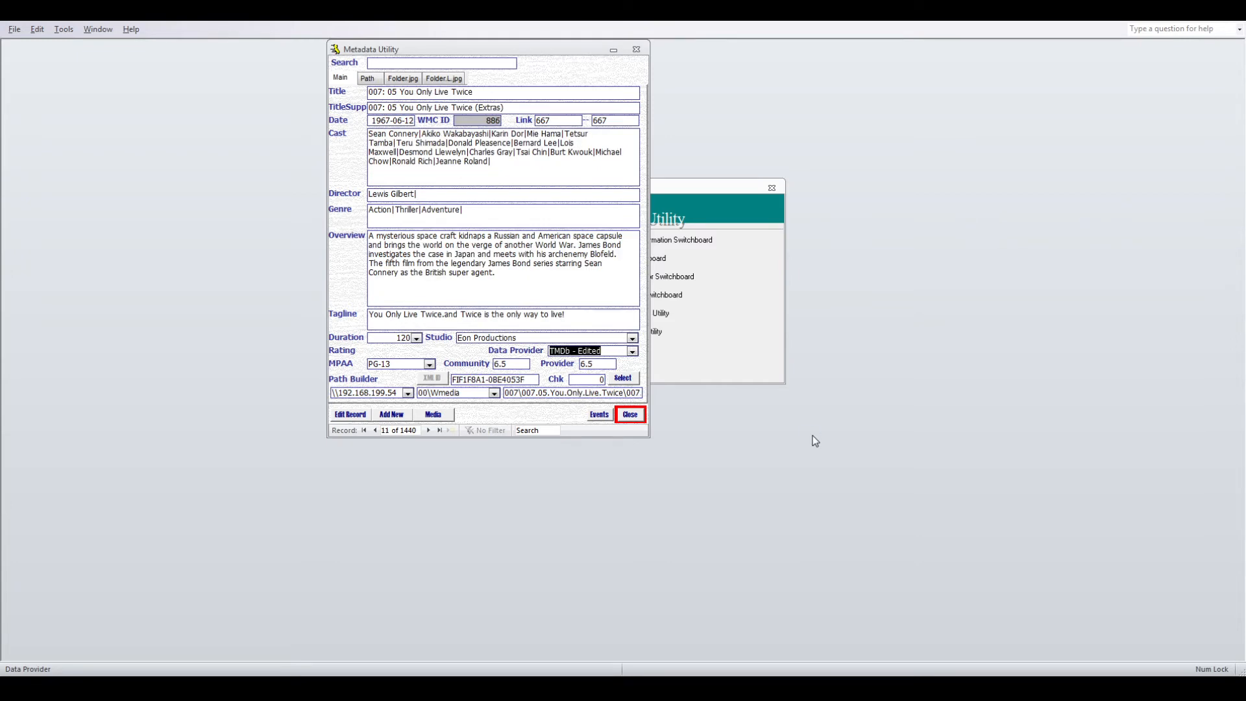
key("Page_Down")
key("Page_Down")
key("Page_Down")
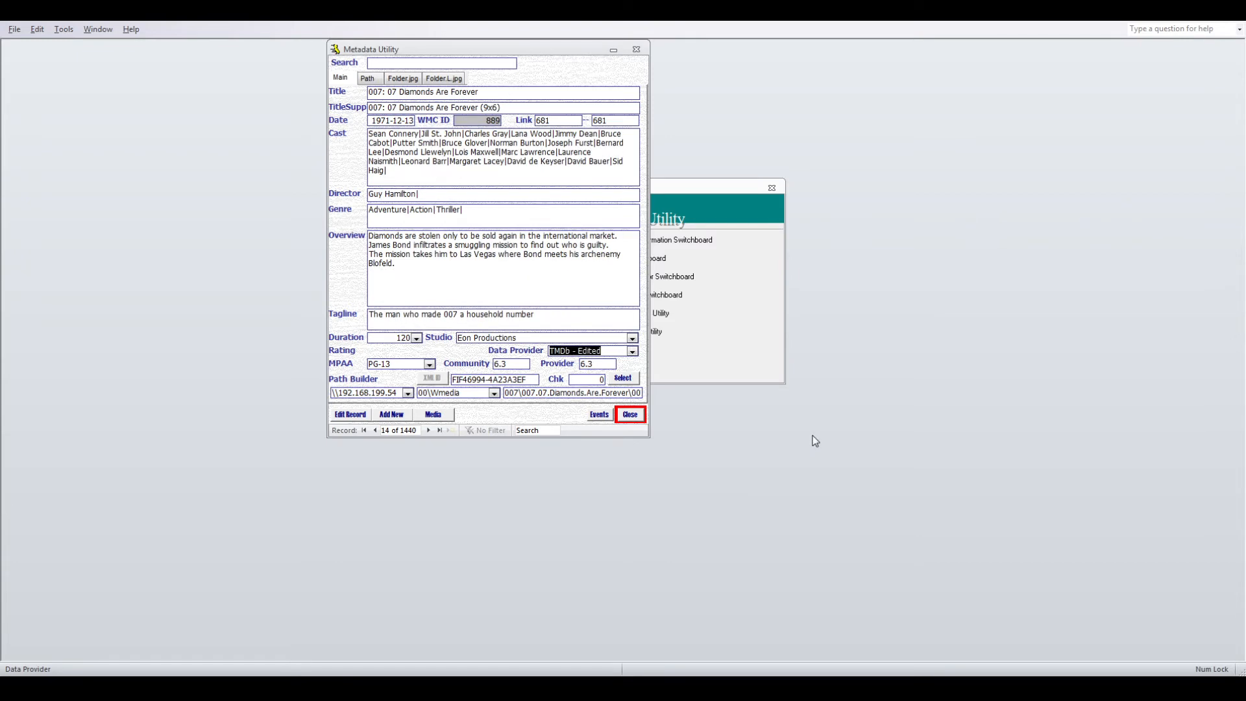
key("Page_Down")
key("Page_Down")
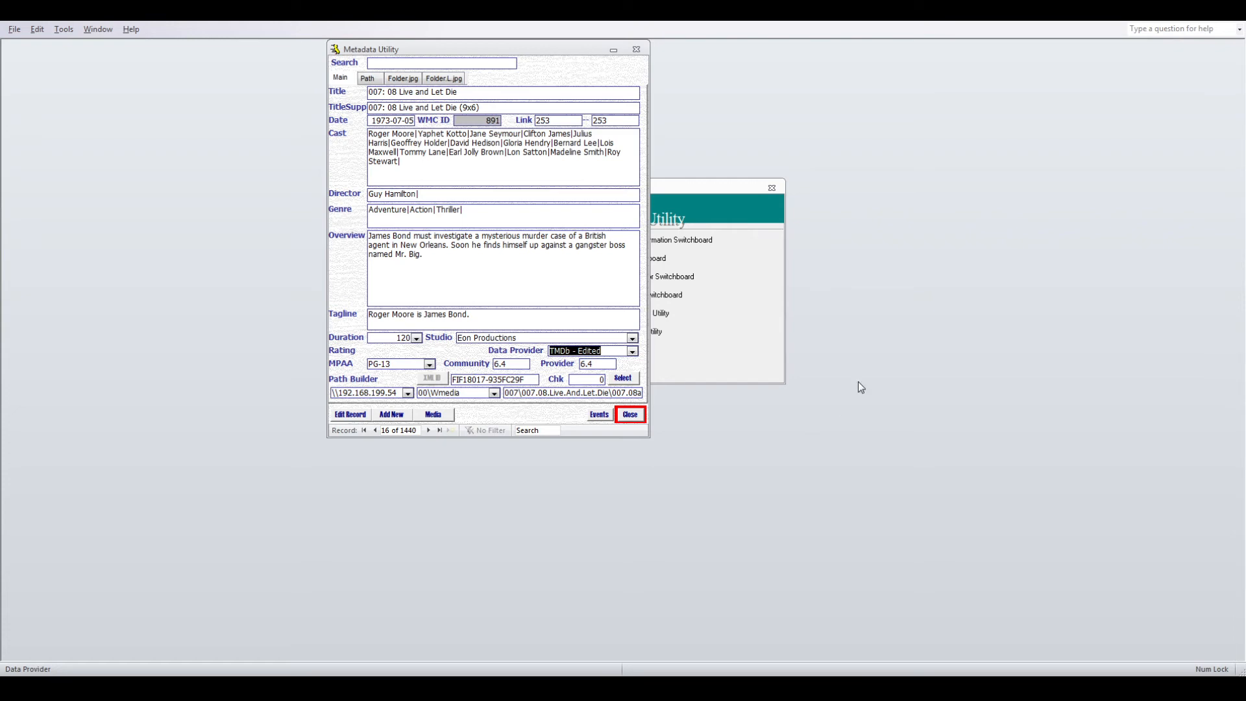
- Check the Data Provider value backwards from the last record to X-Men 06: Wolverine, The - Path of a Ronin
left_click(440, 430)
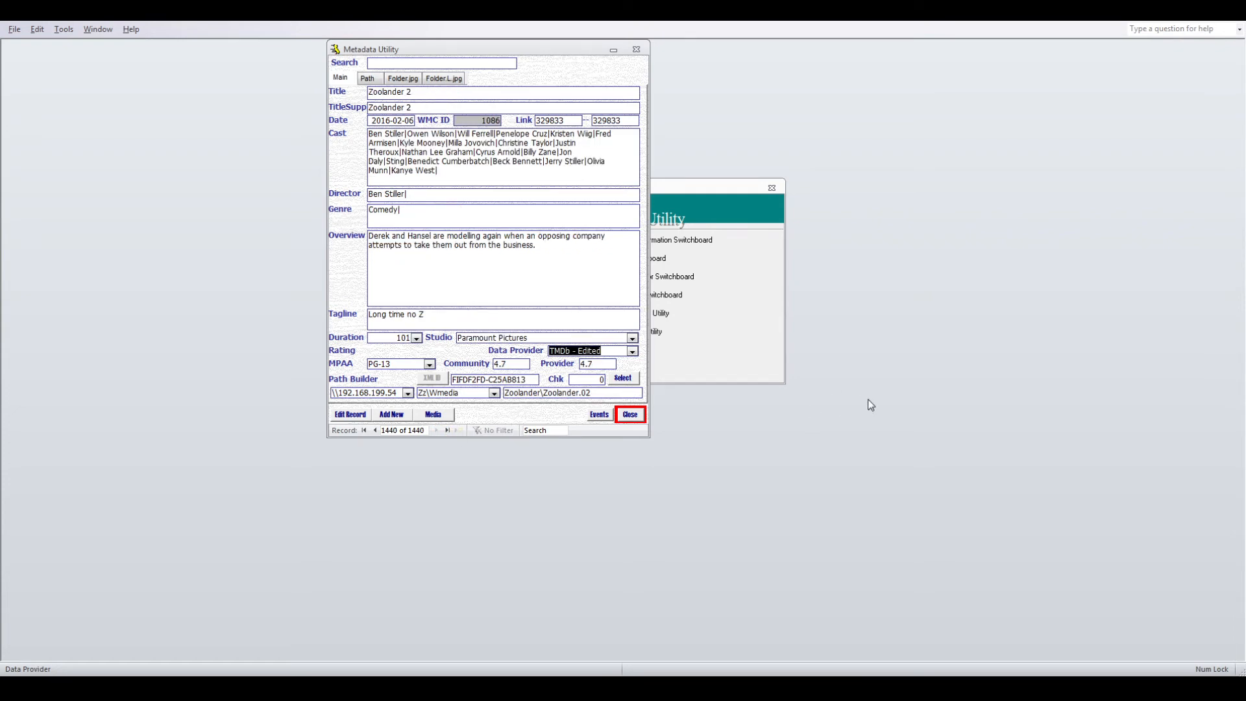
key("Page_Up")
key("Page_Up")
key("Page_Up")
key("Page_Up")
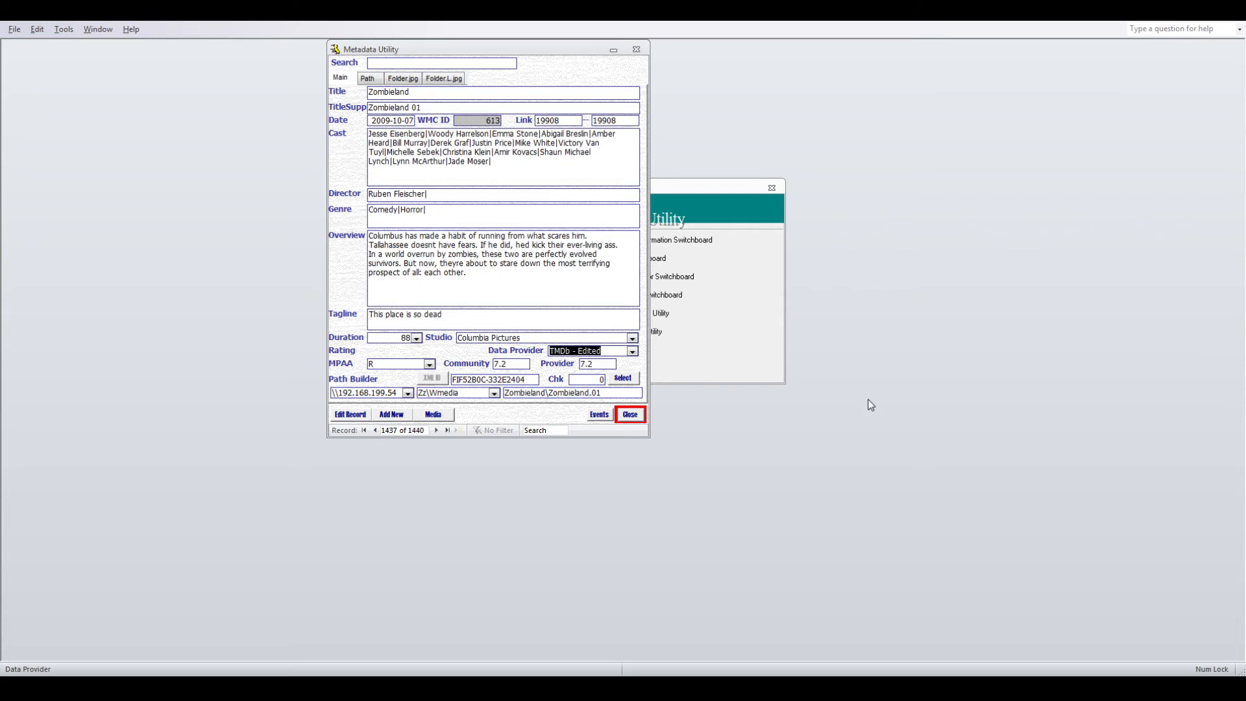
left_click(375, 430)
left_click(376, 430)
left_click(375, 430)
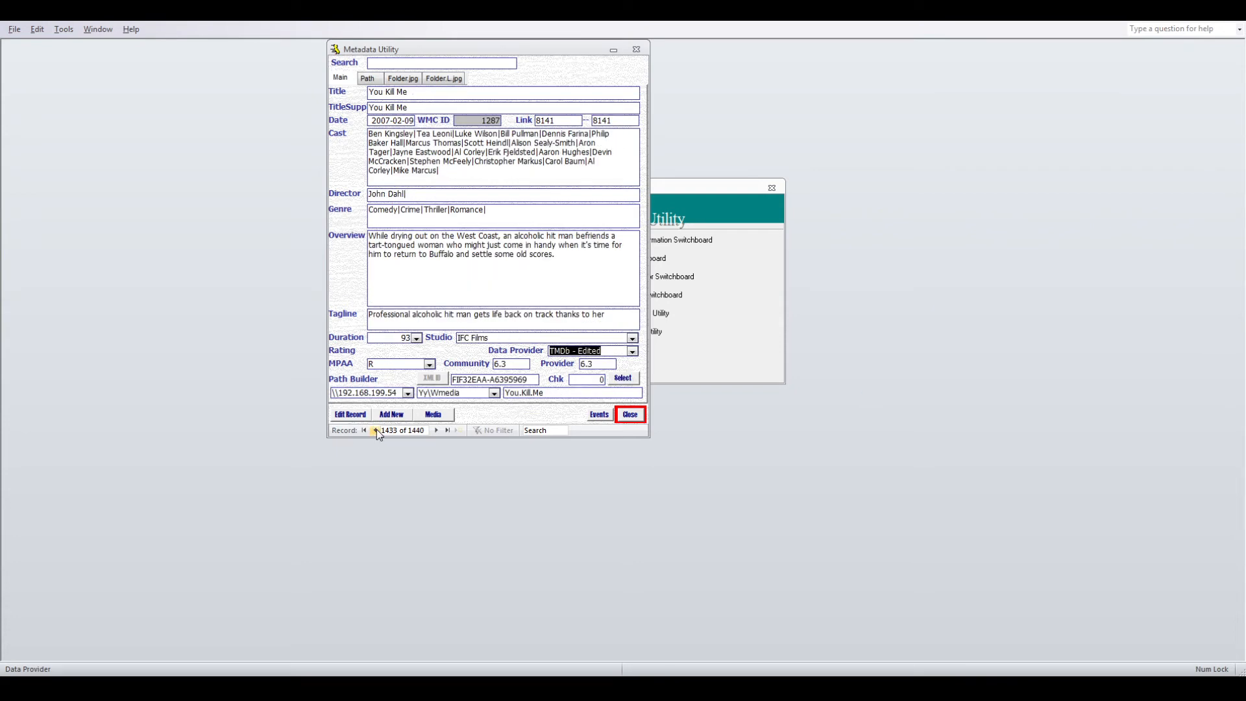
left_click(376, 430)
left_click(376, 430)
left_click(376, 430)
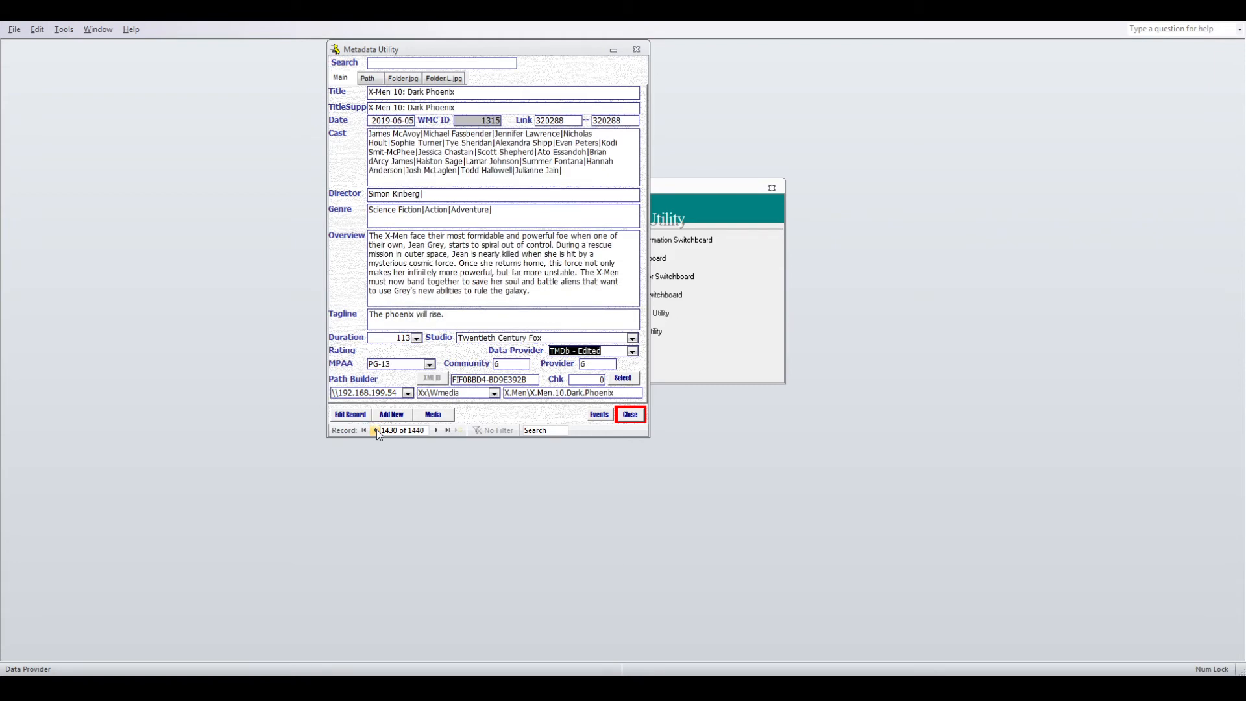
left_click(376, 430)
left_click(375, 430)
left_click(376, 431)
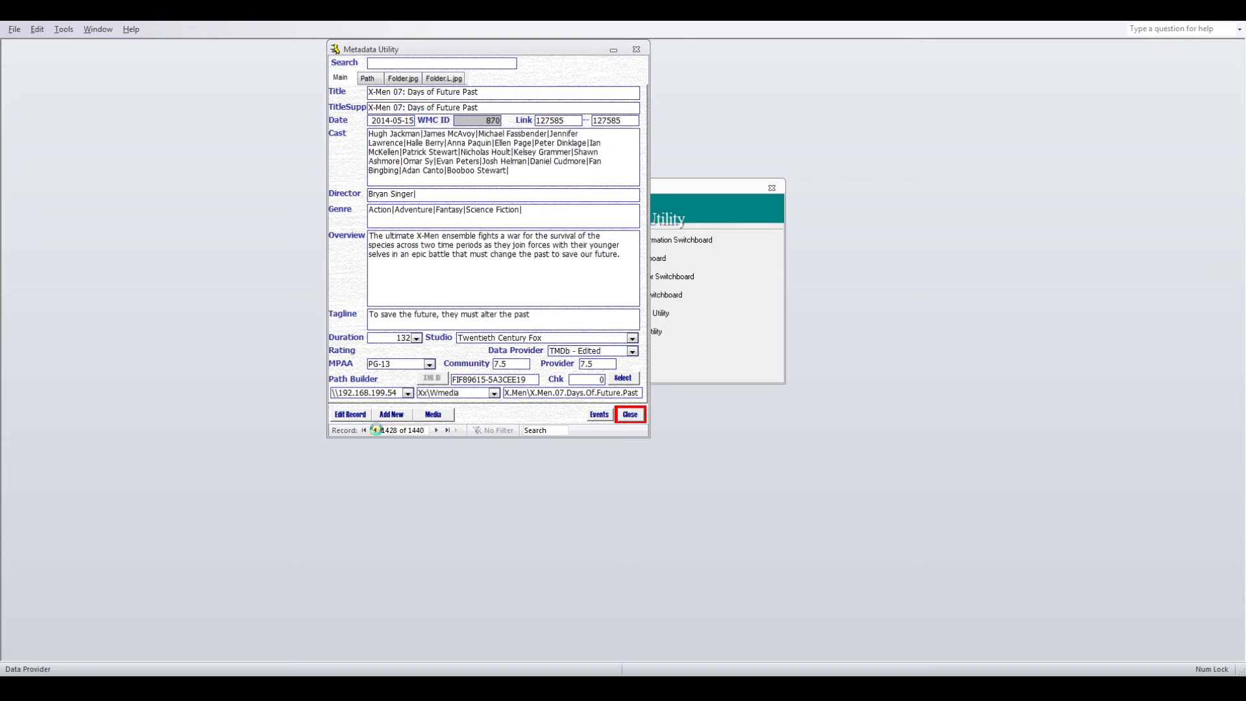
left_click(376, 430)
left_click(375, 430)
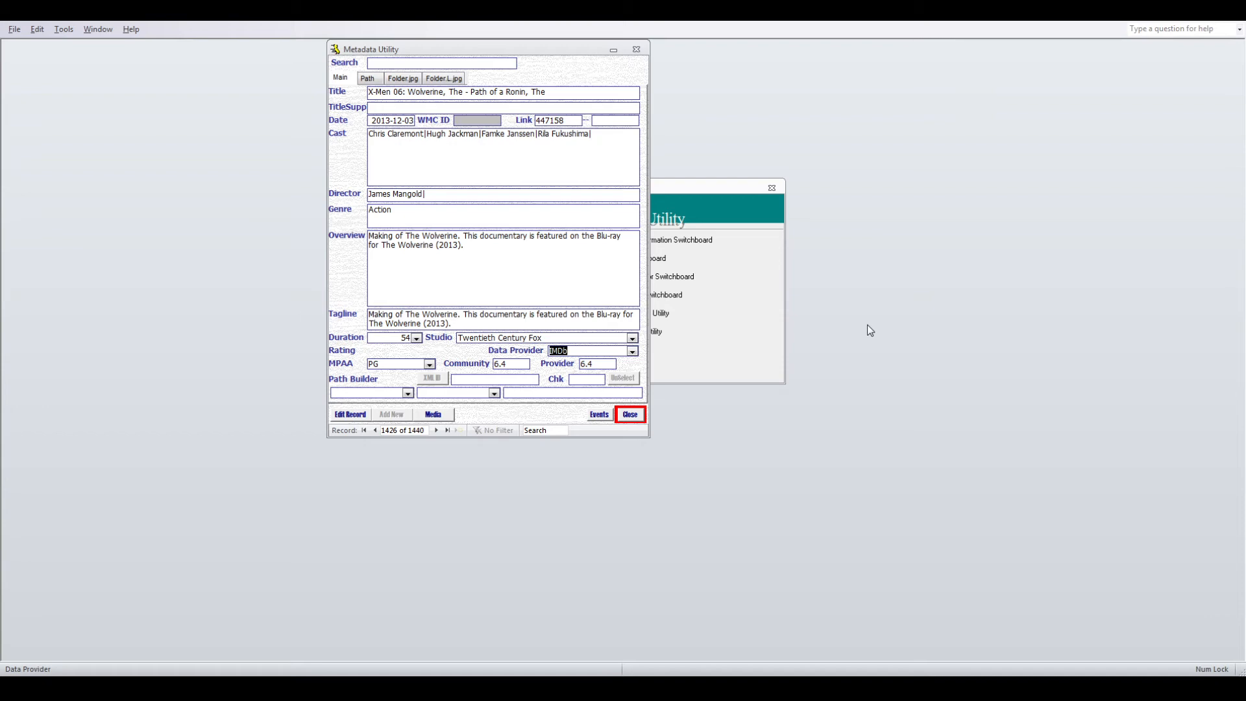
- Compare the Data Provider of the Path of a Ronin record with that of X-Men 07: Days of Future Past
key("Page_Down")
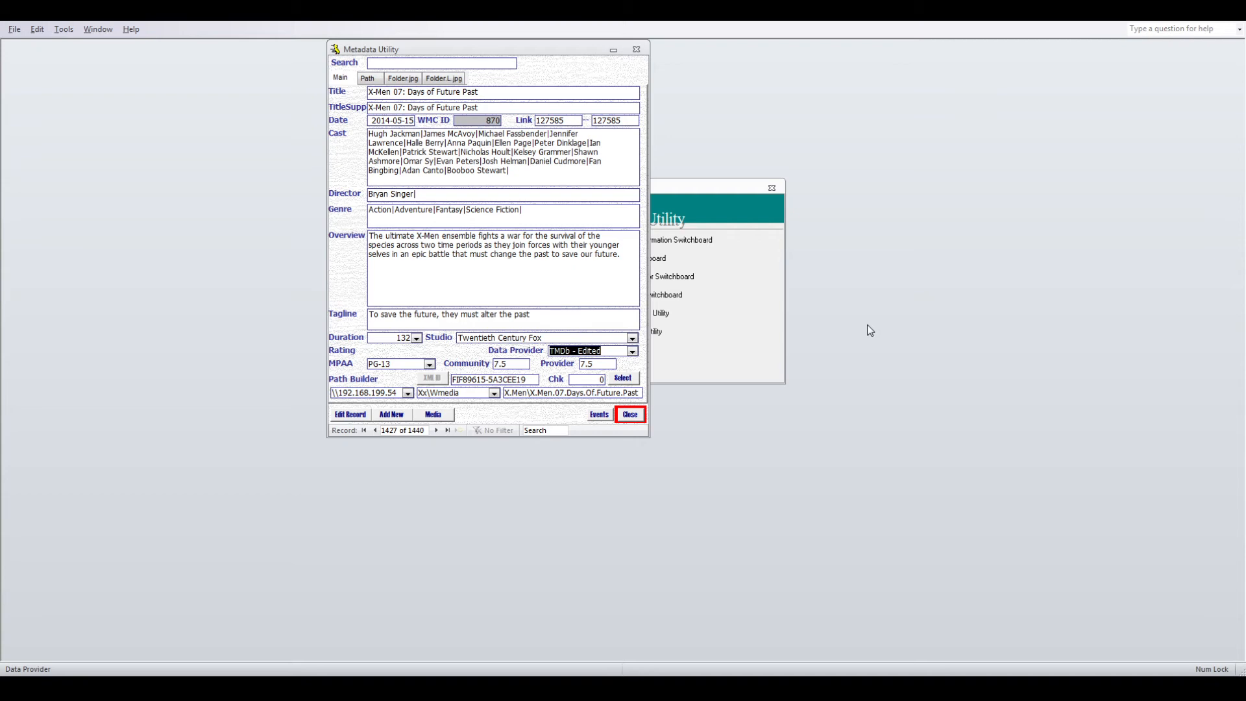
key("Page_Up")
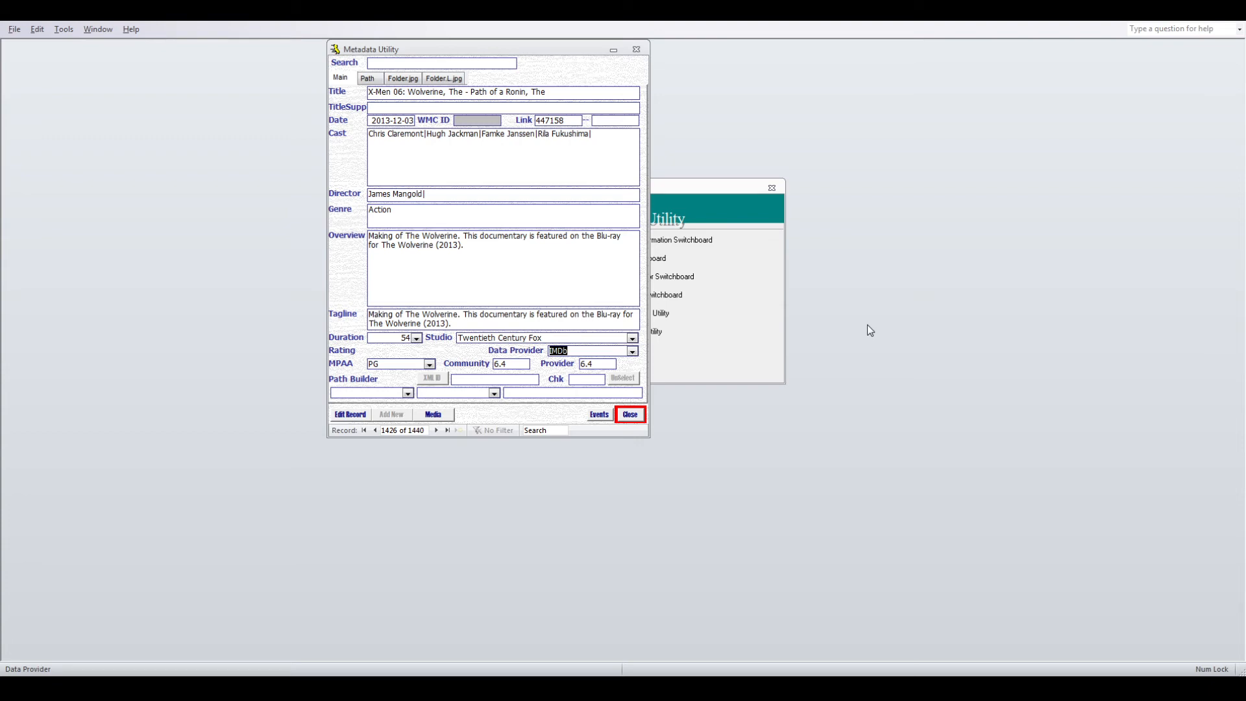
key("Page_Down")
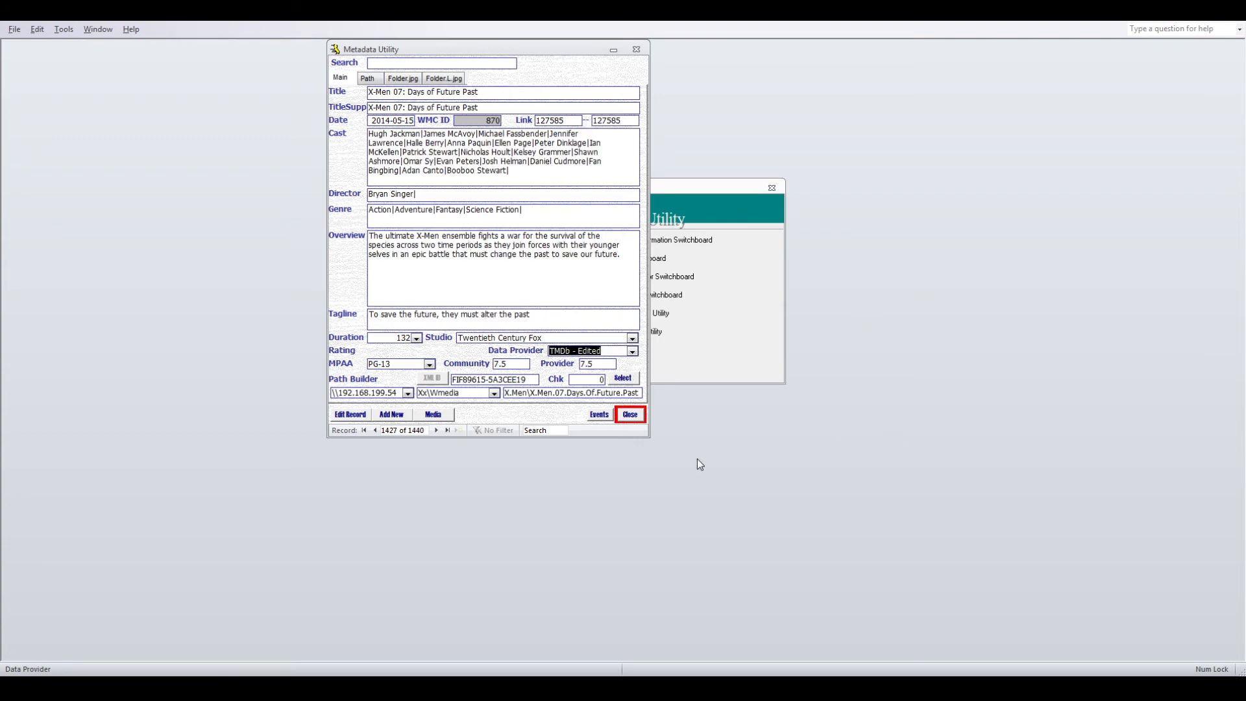
- Check the Data Provider value in the earlier records from X-Men 07: Days of Future Past back to Working Girl
left_click(375, 430)
left_click(375, 430)
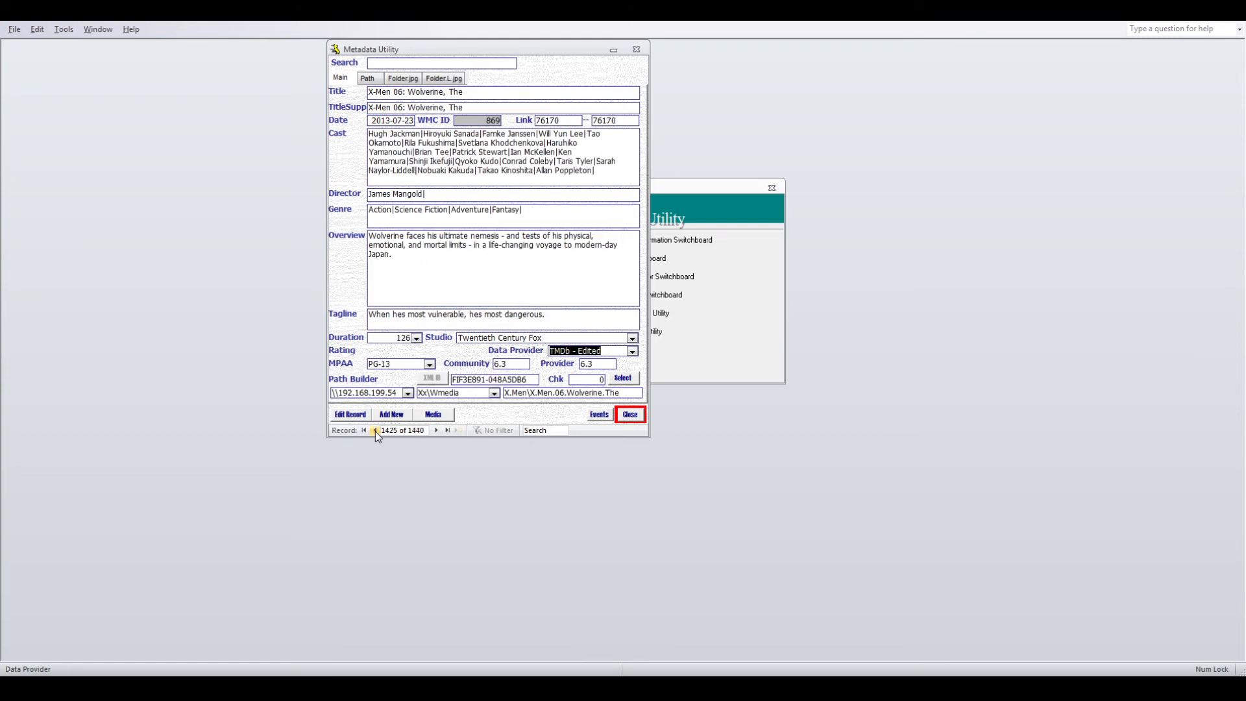
left_click(375, 430)
left_click(375, 430)
left_click(375, 430)
left_click(375, 430)
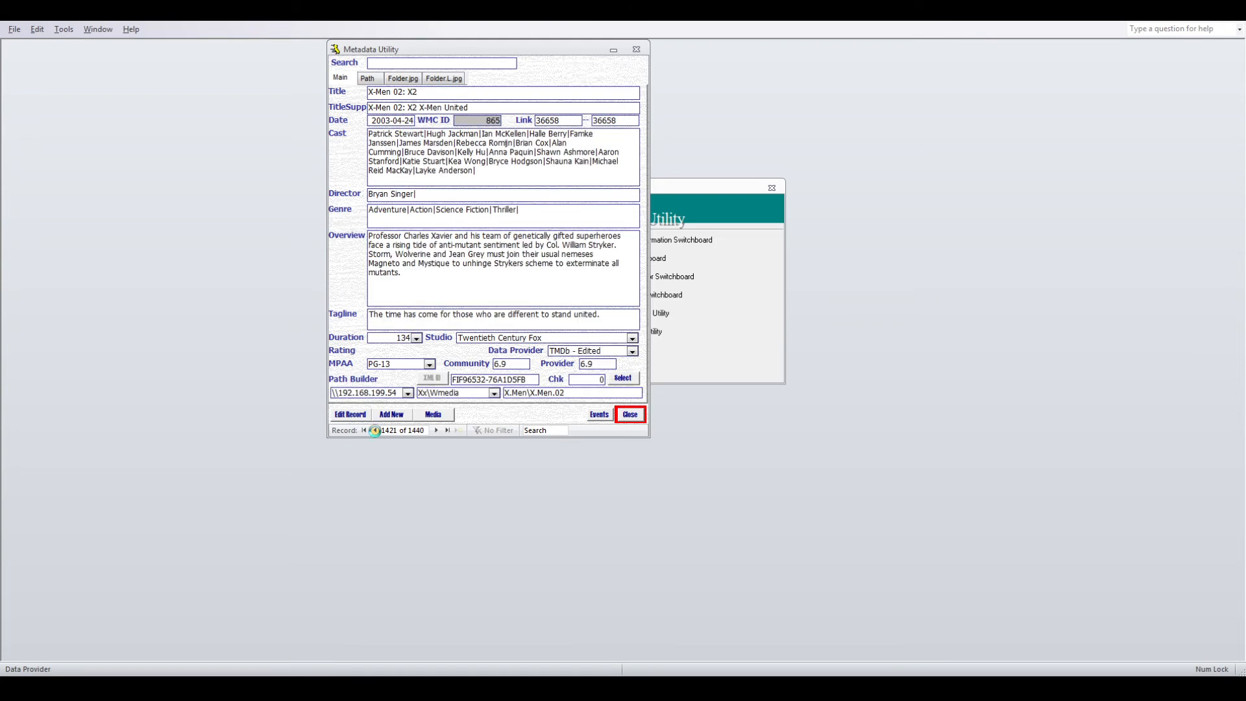
left_click(375, 430)
left_click(375, 430)
left_click(375, 430)
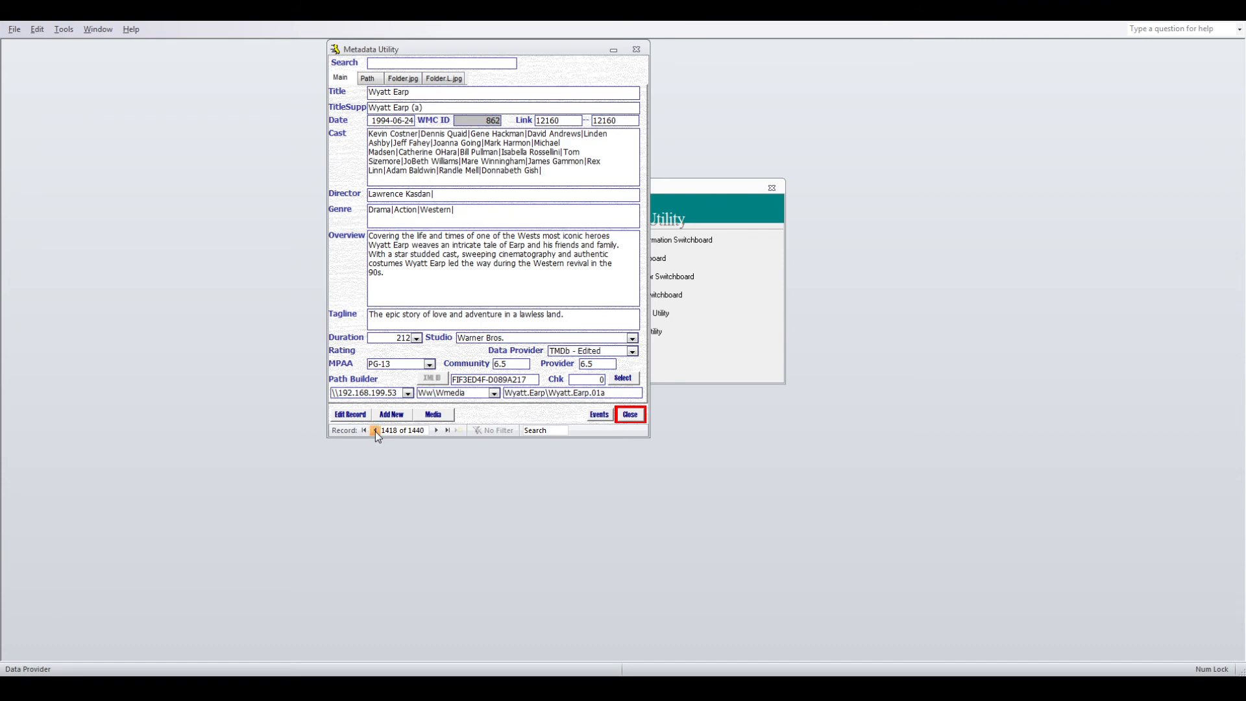
left_click(375, 431)
left_click(375, 430)
left_click(375, 430)
left_click(375, 431)
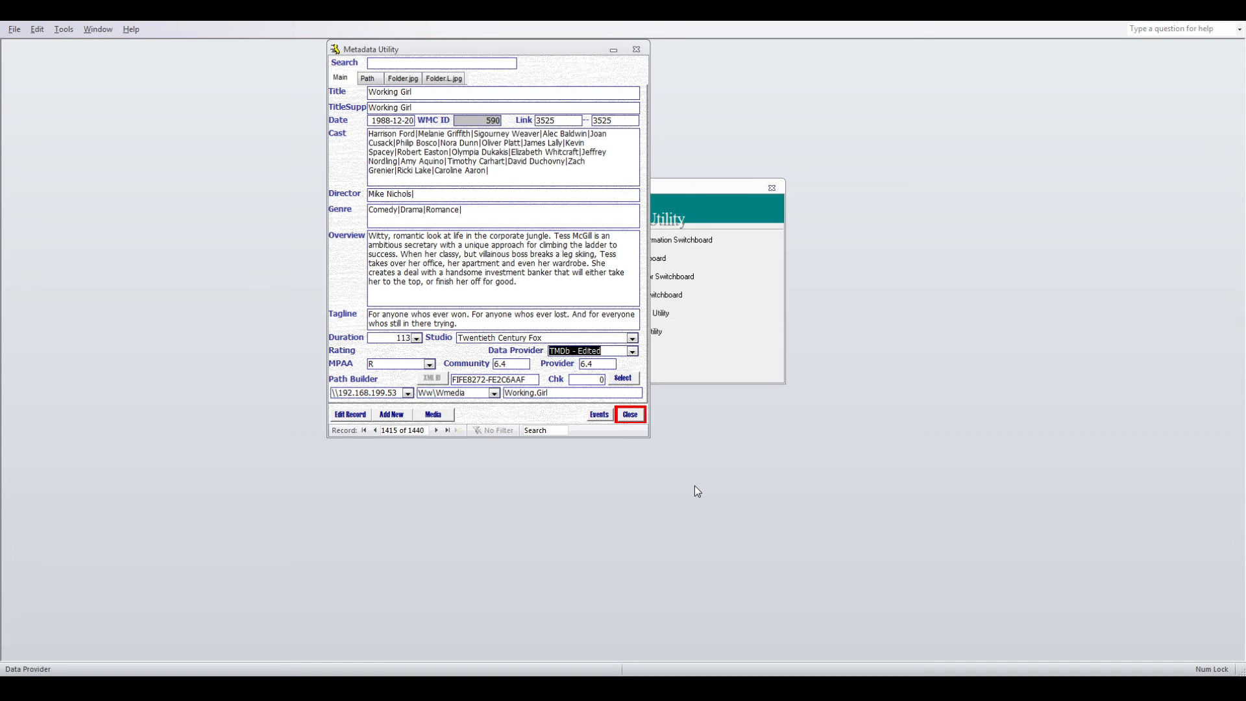
- Rename the "TMDb - Edited" entry in the Data Provider lookup list to "DELETED - TMDb - Edited" and close the list
double_click(582, 351)
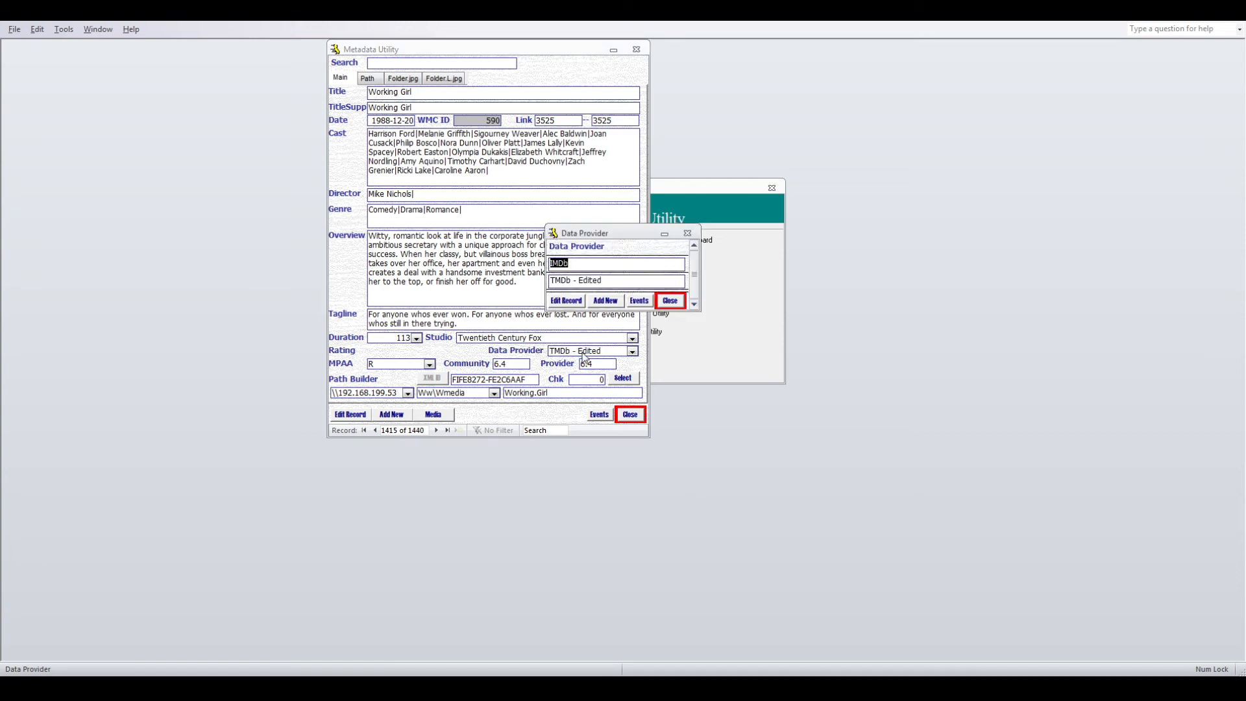
left_click_drag(625, 232, 728, 195)
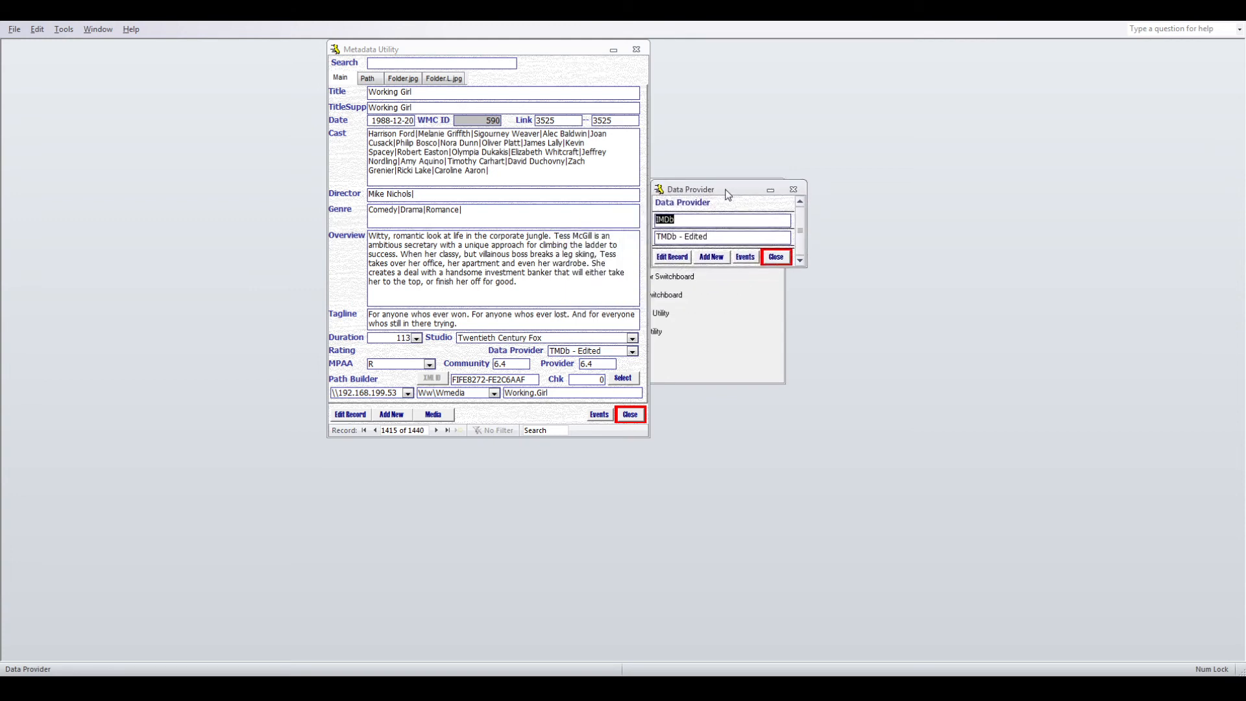
left_click(730, 237)
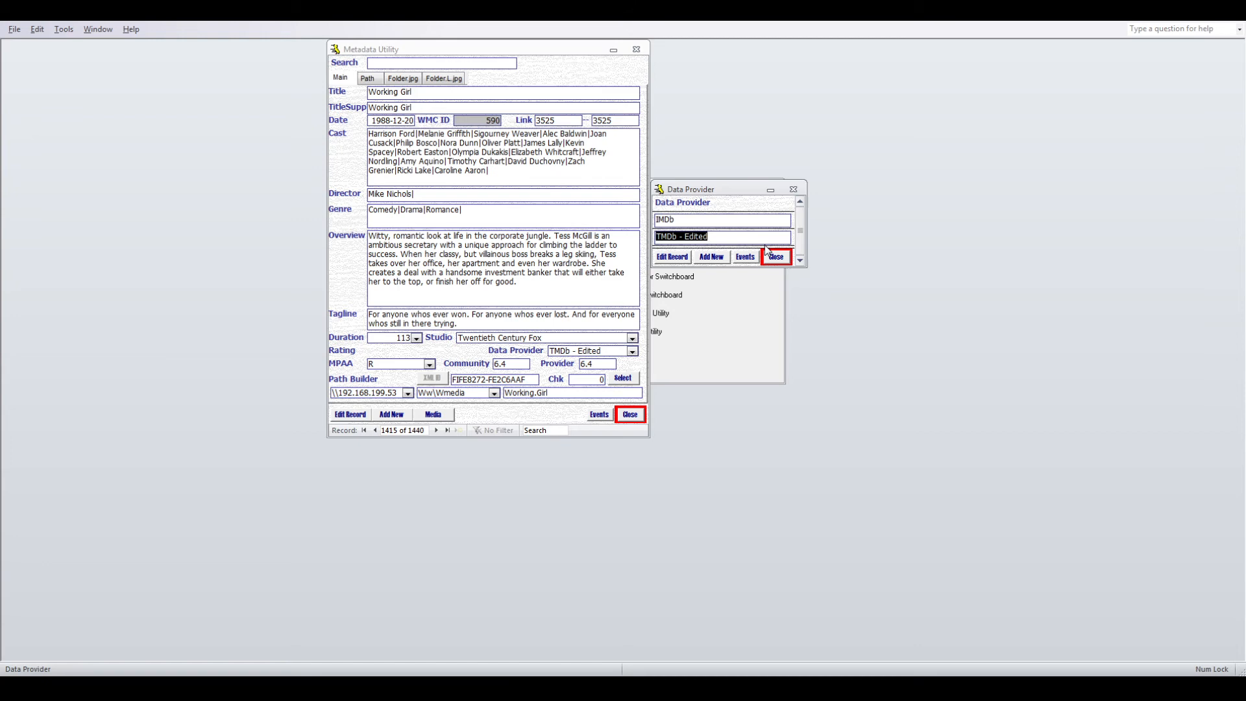
left_click(729, 236)
key("Caps_Lock")
key("Home")
type("DELETED ")
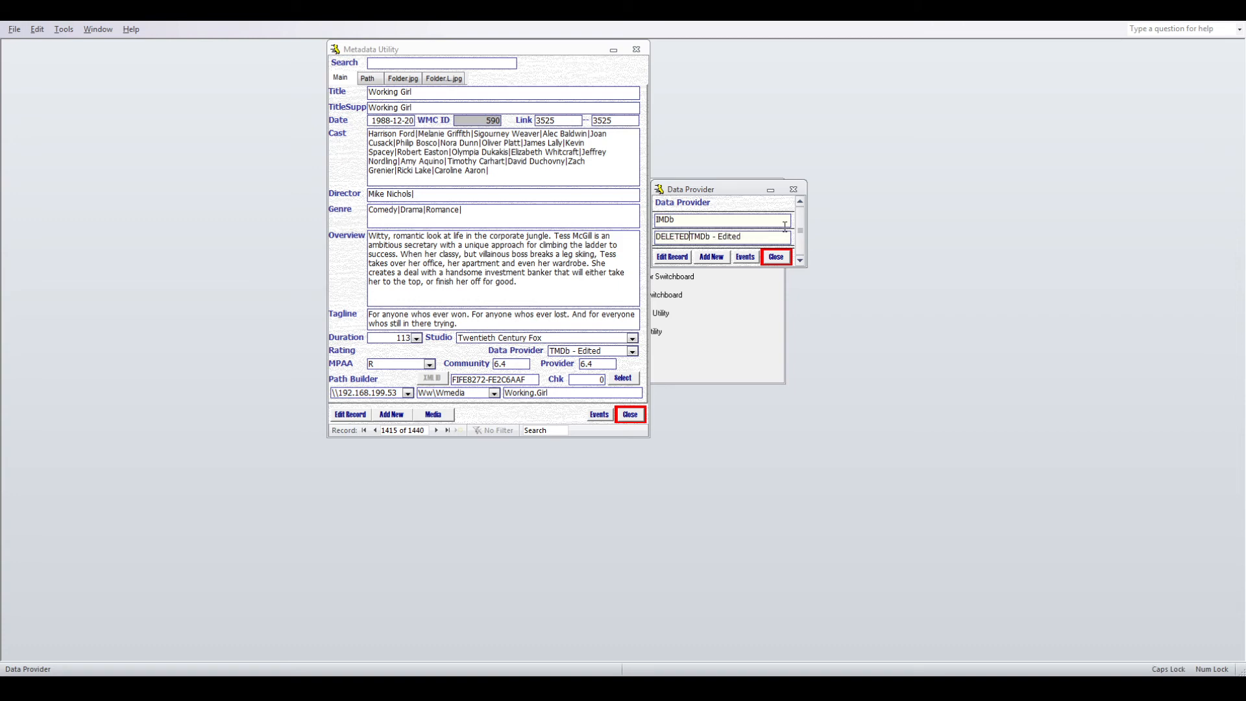
type("-")
left_click_drag(766, 236, 618, 237)
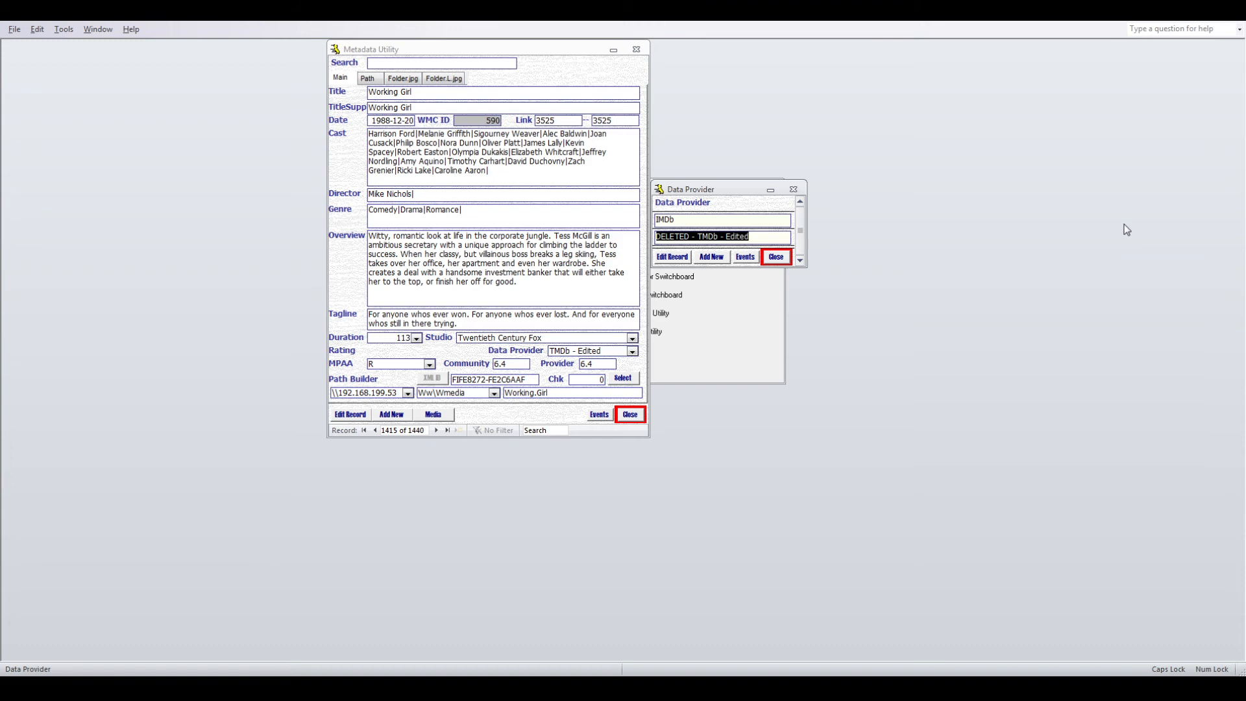
left_click(753, 220)
left_click(776, 257)
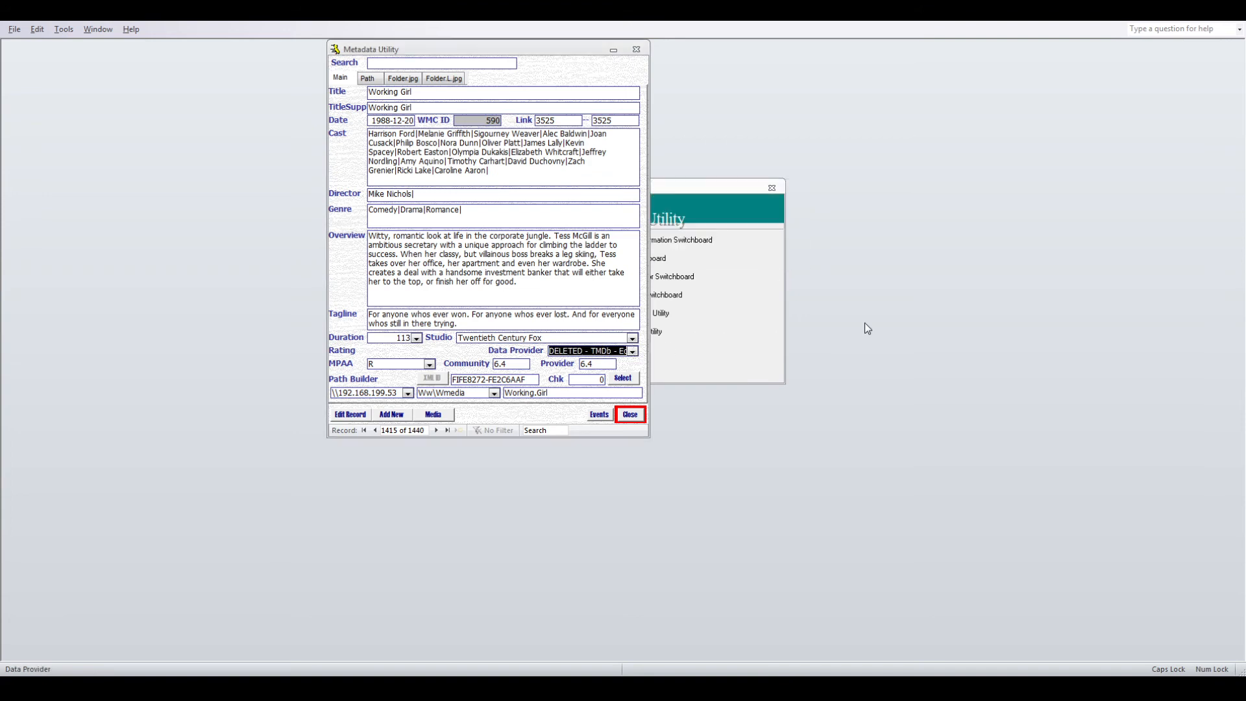
- Check the Data Provider value in the records preceding Working Girl, back to Wild Things (4x3)
key("Page_Up")
key("Page_Up")
key("Page_Up")
key("Page_Up")
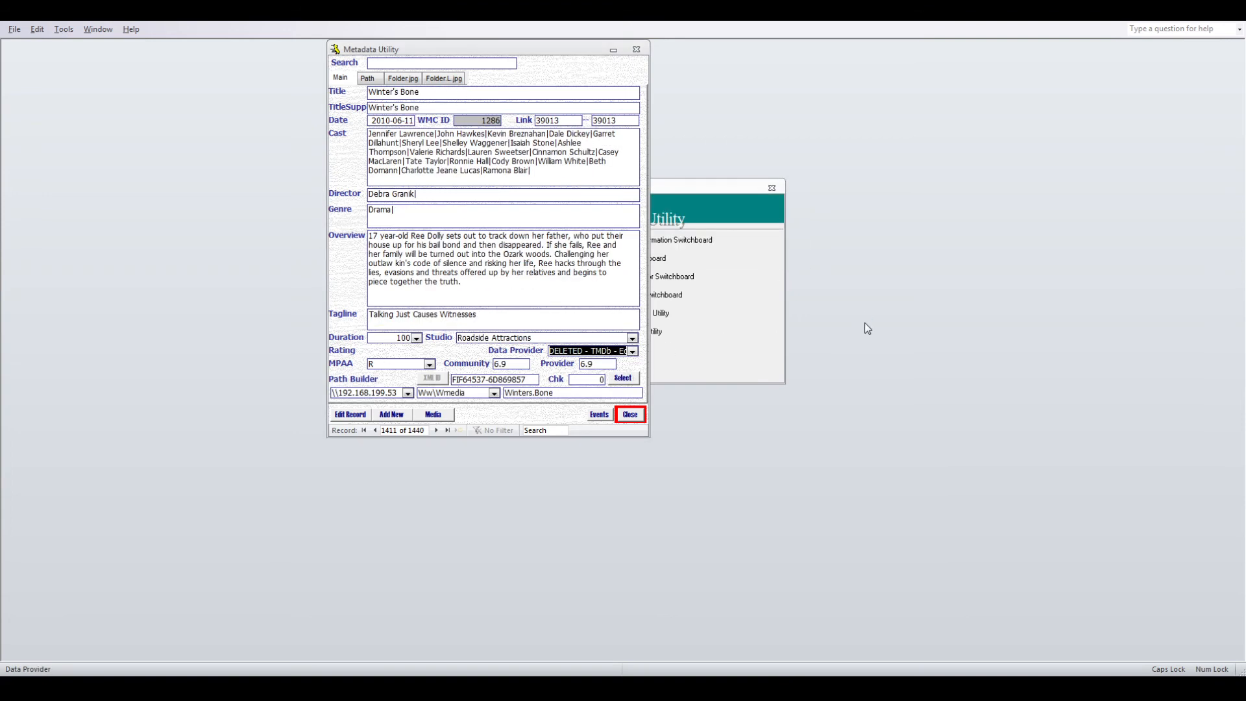
key("Page_Up")
key("Page_Up")
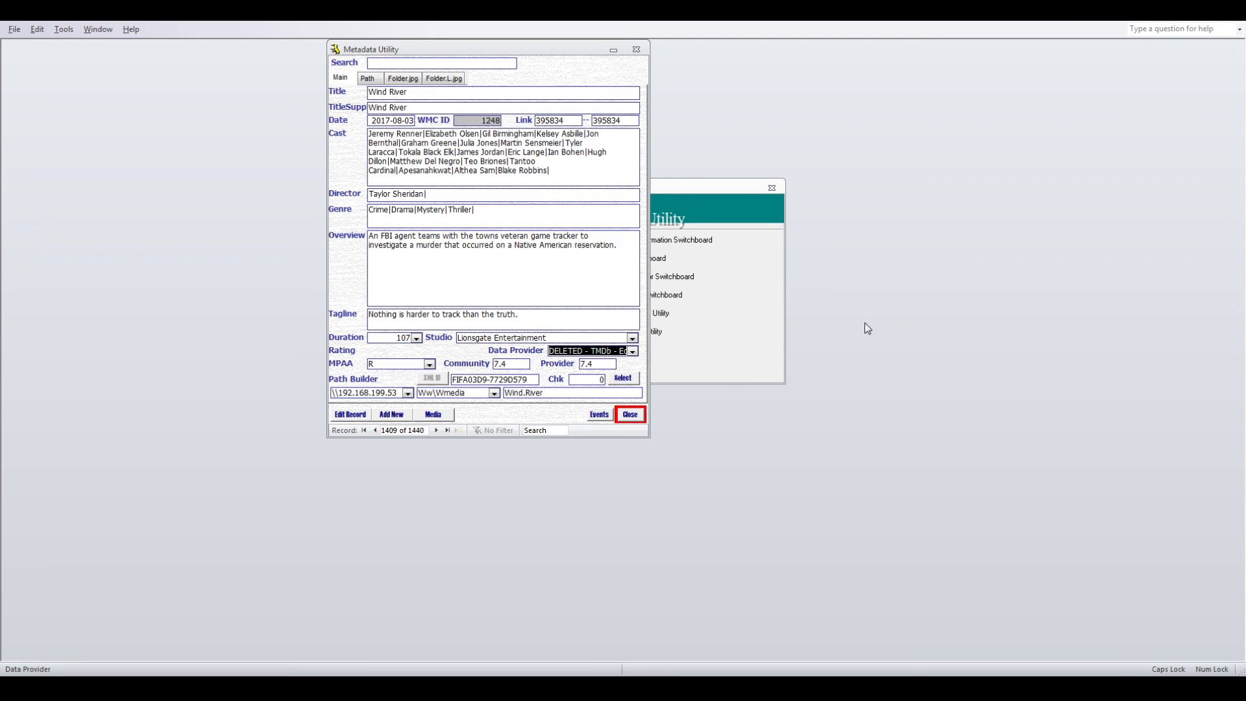
key("Page_Up")
key("Page_Up")
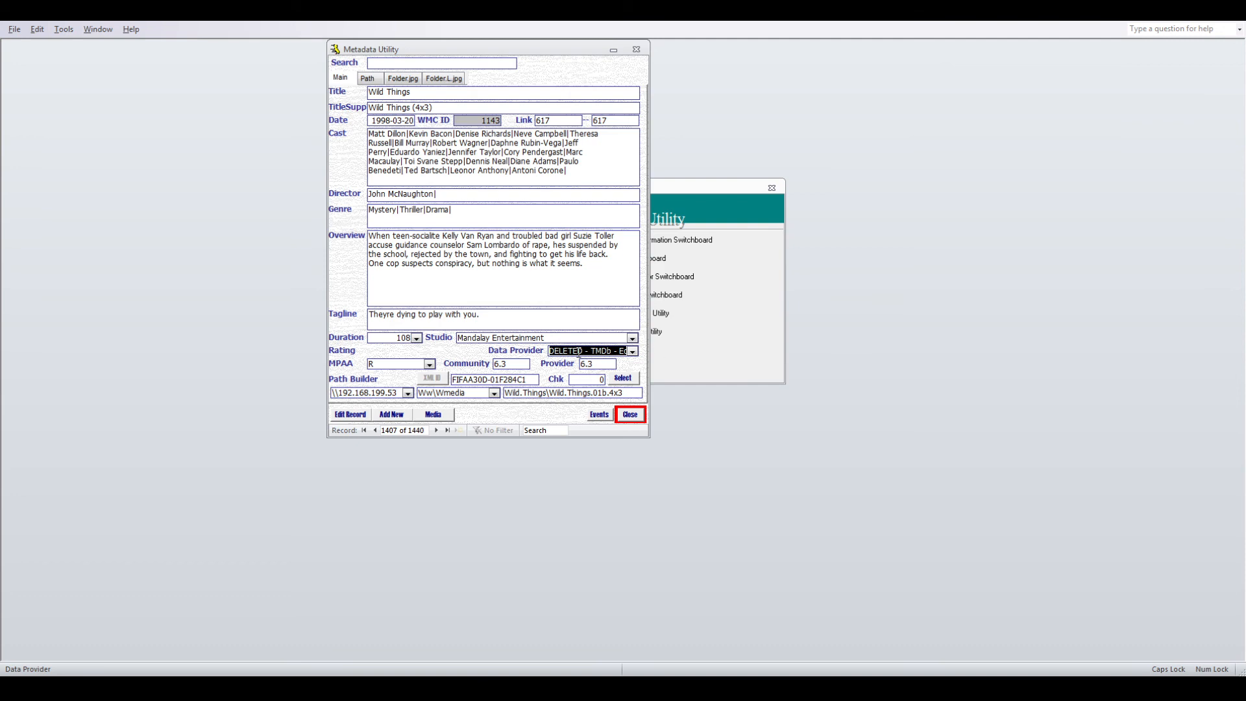
- Open the Data Provider lookup list beside the record and remove the " - Edited" suffix from the "DELETED - TMDb - Edited" entry
double_click(577, 351)
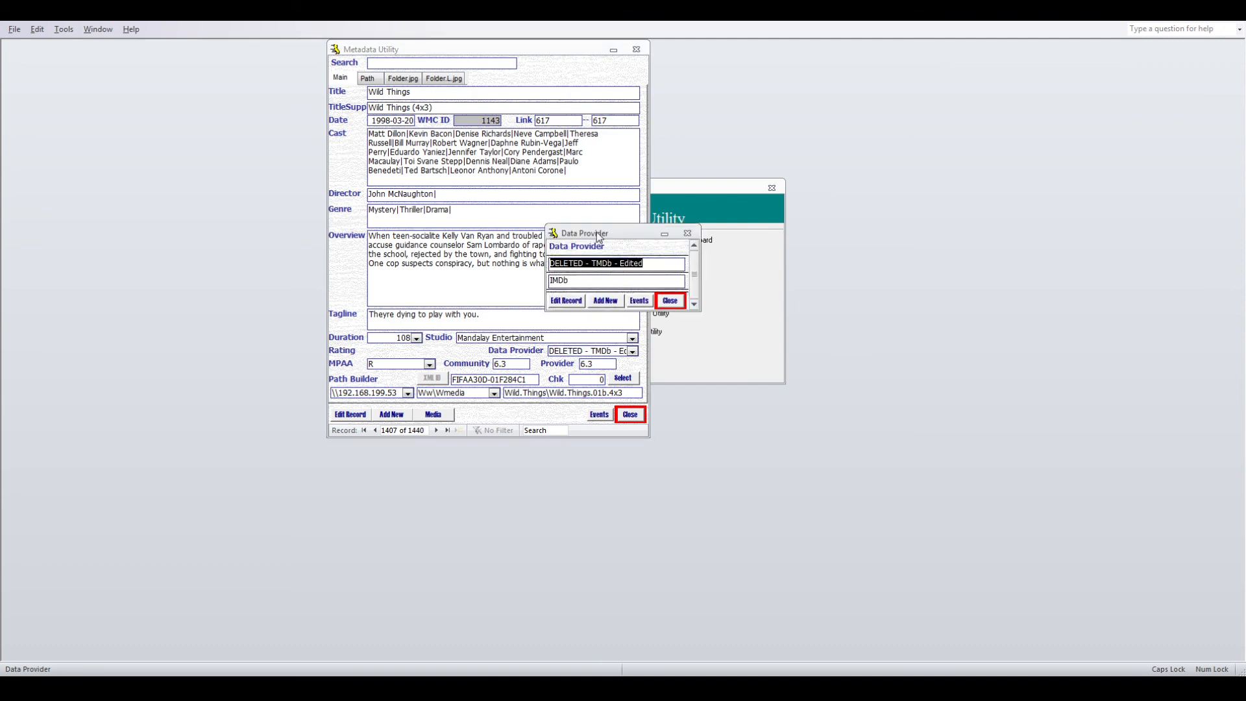
left_click_drag(598, 240, 705, 193)
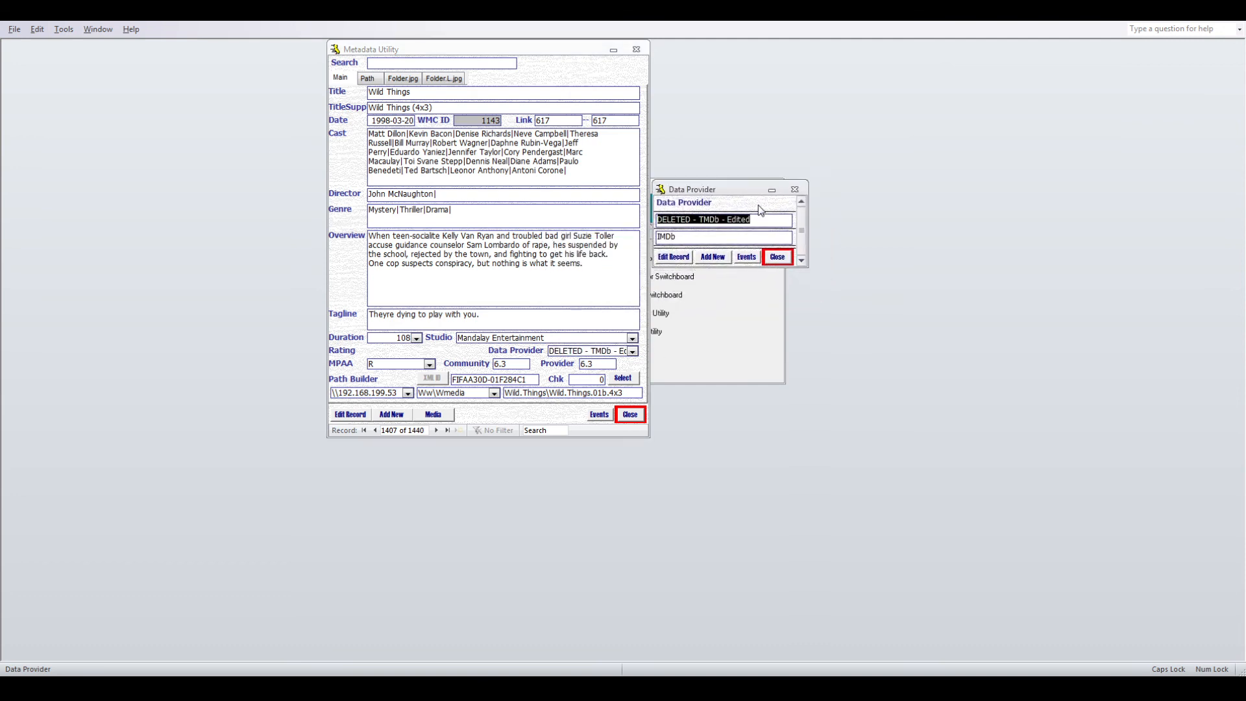
double_click(771, 220)
key("BackSpace")
key("BackSpace")
key("BackSpace")
key("BackSpace")
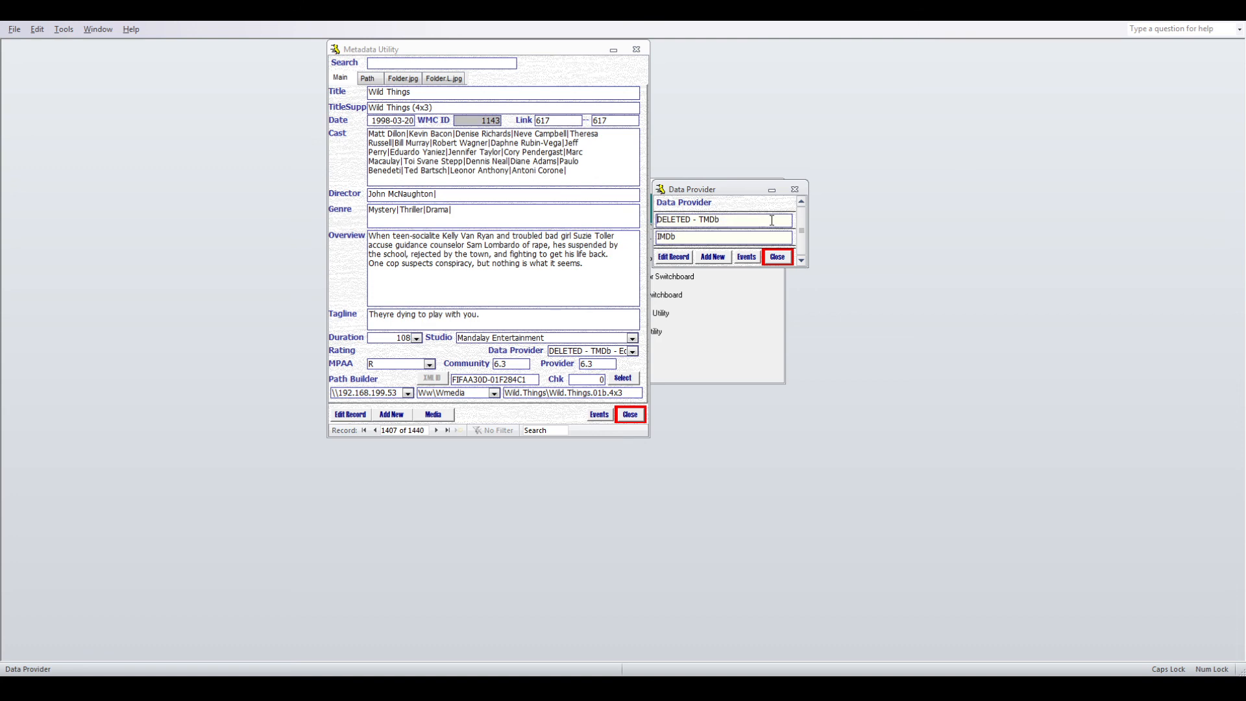
- Remove the "DELETED - " prefix so the entry reads "TMDb", and close the Data Provider lookup list
key("Left")
key("Left")
key("Left")
key("shift+Home")
key("BackSpace")
type("t")
key("BackSpace")
type("t")
key("BackSpace")
key("Caps_Lock")
type("T")
left_click(752, 237)
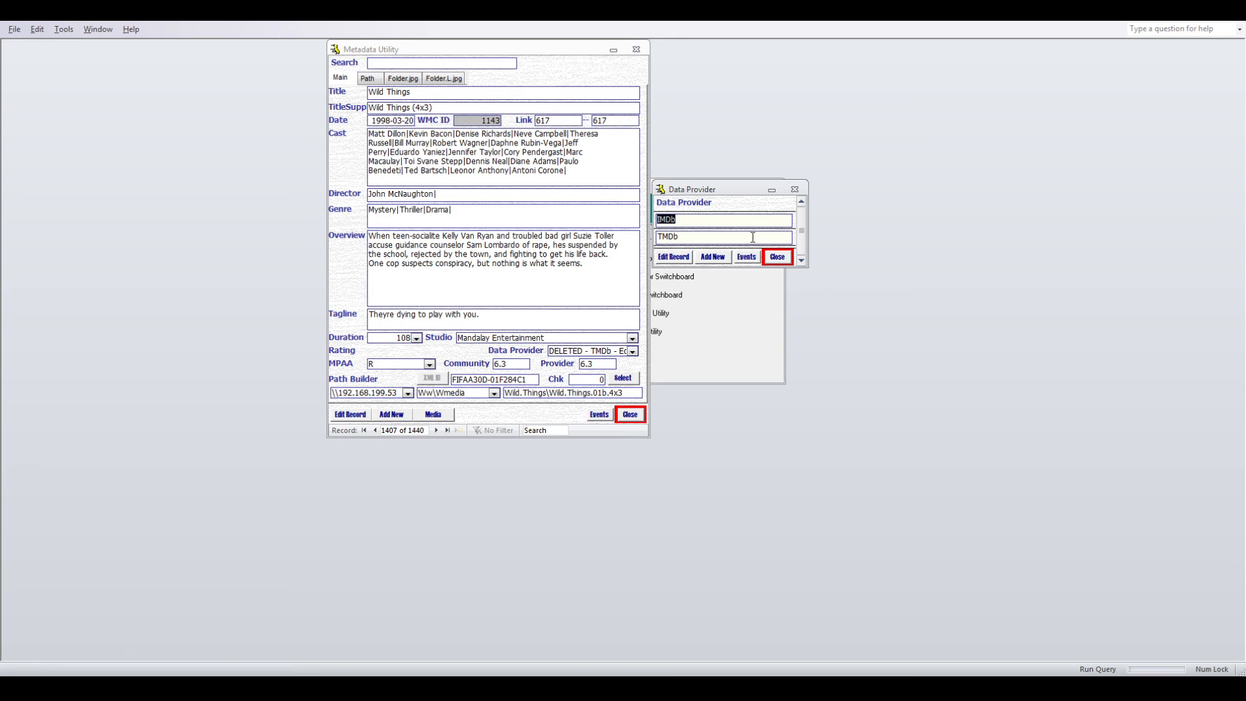
left_click(782, 260)
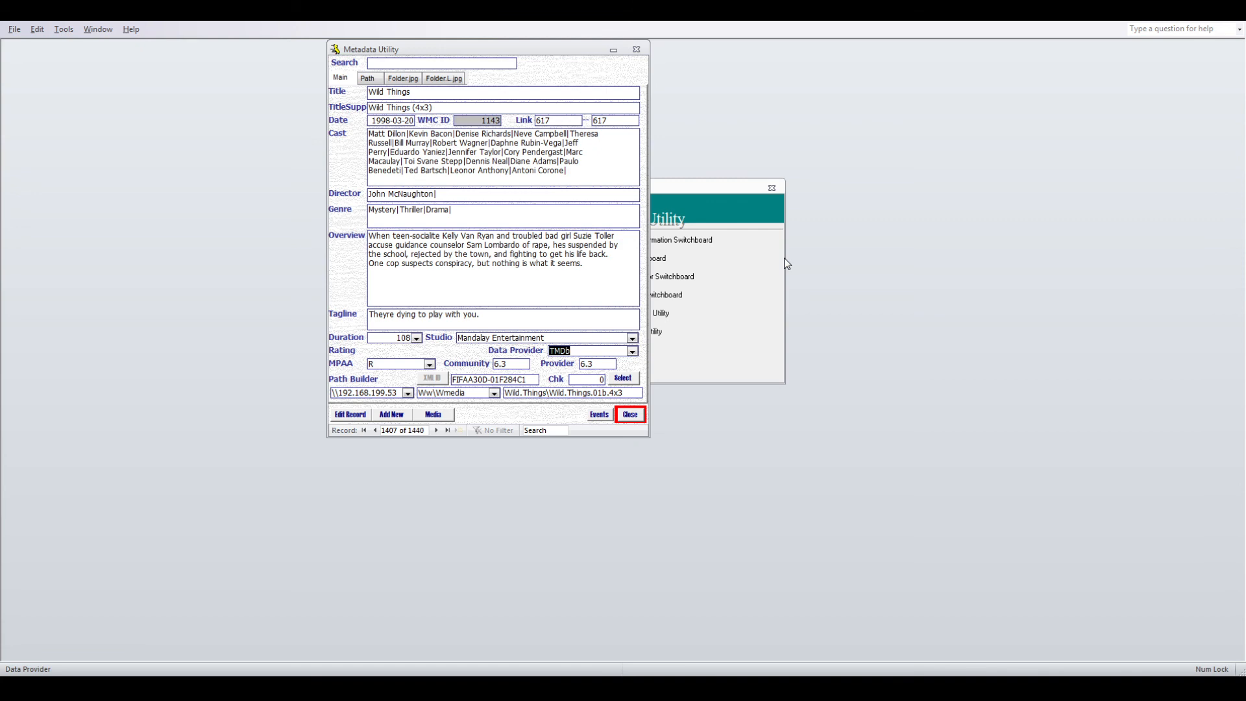
- Check the Data Provider value in the records preceding Wild Things (4x3), back to Whiskey Tango Foxtrot
key("Page_Up")
key("Page_Up")
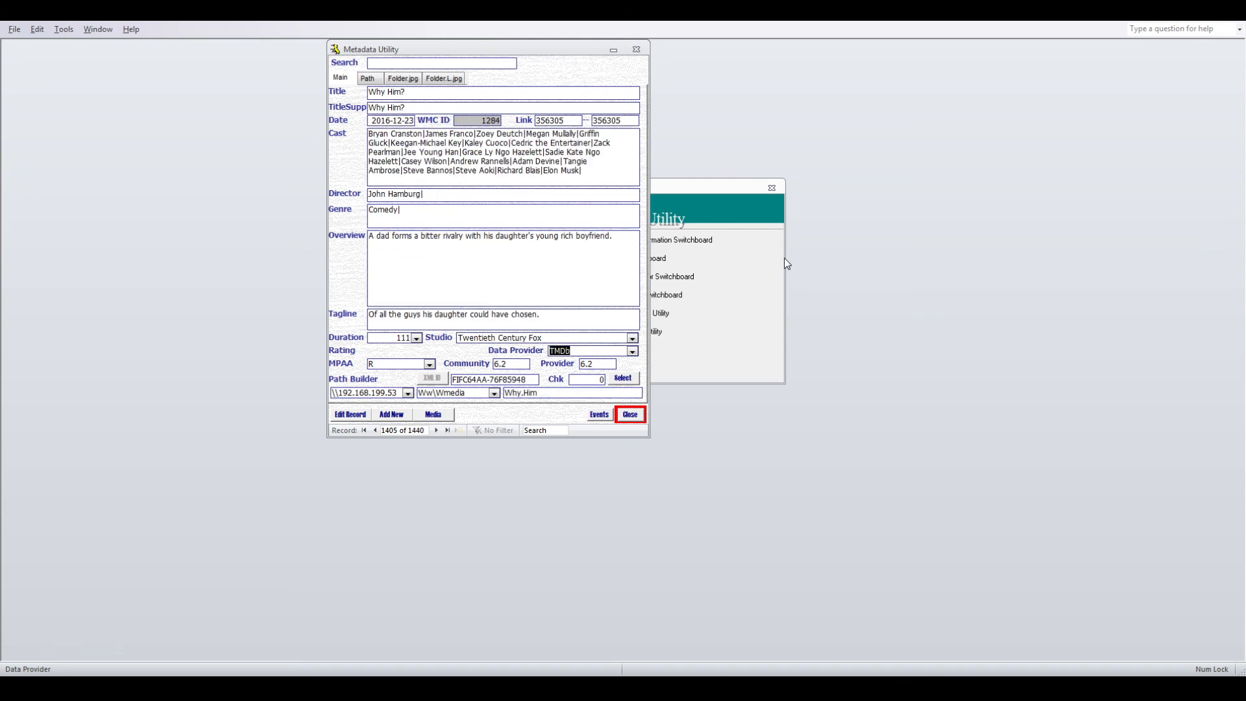
key("Page_Up")
key("Page_Up")
key("Page_Up")
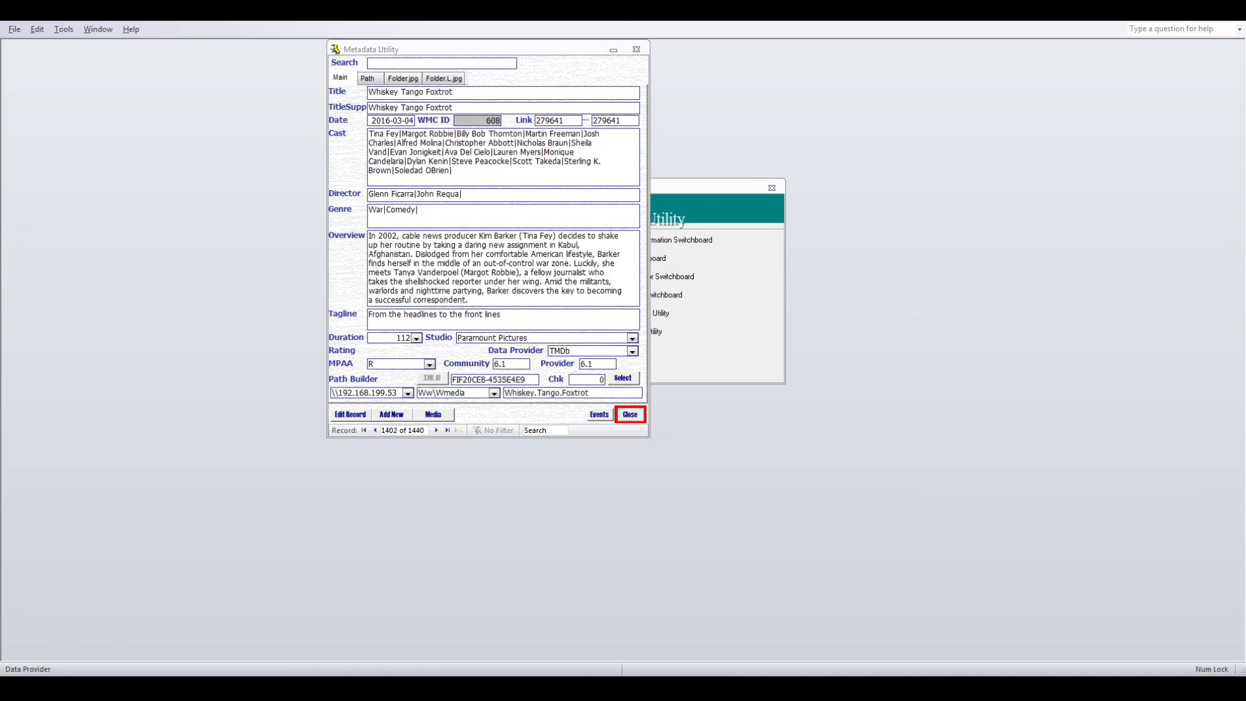